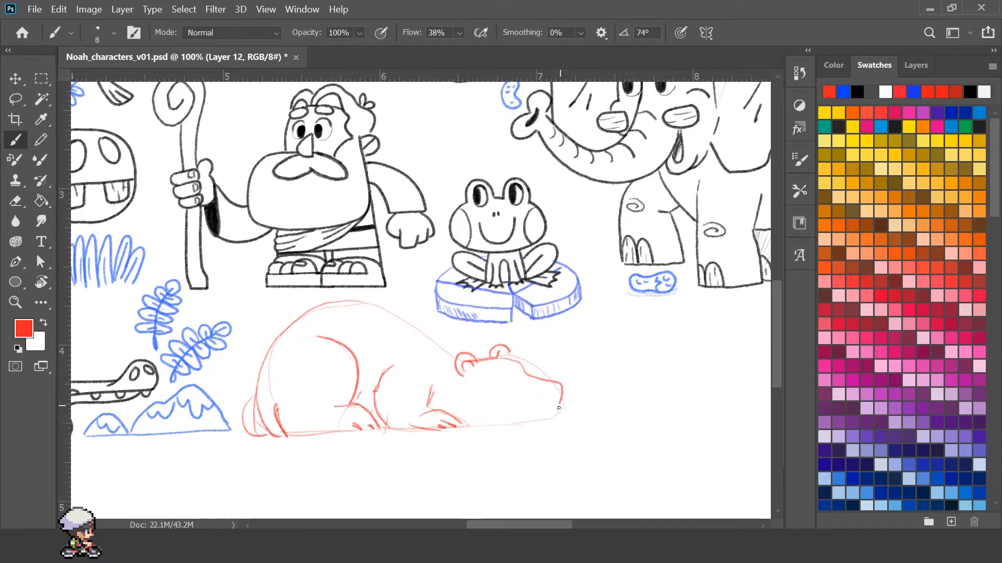
- Sketch the sleeping bear's nose, mouth and closed eye in red, and adjust the eye with Free Transform
{"action": "mouse_move", "coordinate": [559, 407]}
{"action": "left_mouse_down"}
{"action": "mouse_move", "coordinate": [540, 416]}
{"action": "mouse_move", "coordinate": [459, 408]}
{"action": "mouse_move", "coordinate": [554, 416]}
{"action": "mouse_move", "coordinate": [558, 401]}
{"action": "left_mouse_up"}
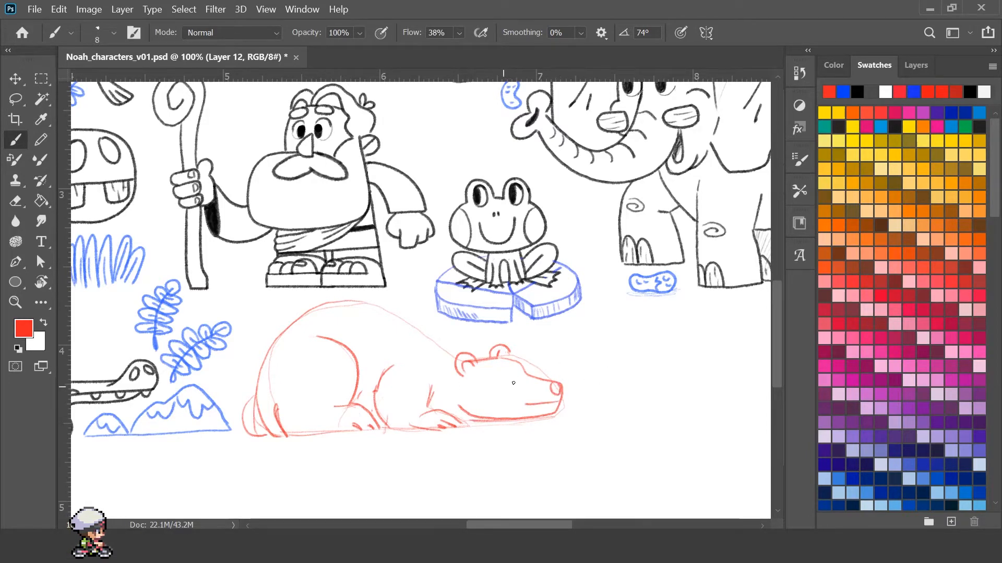
{"action": "mouse_move", "coordinate": [499, 386]}
{"action": "left_mouse_down"}
{"action": "mouse_move", "coordinate": [512, 384]}
{"action": "mouse_move", "coordinate": [511, 367]}
{"action": "left_mouse_up"}
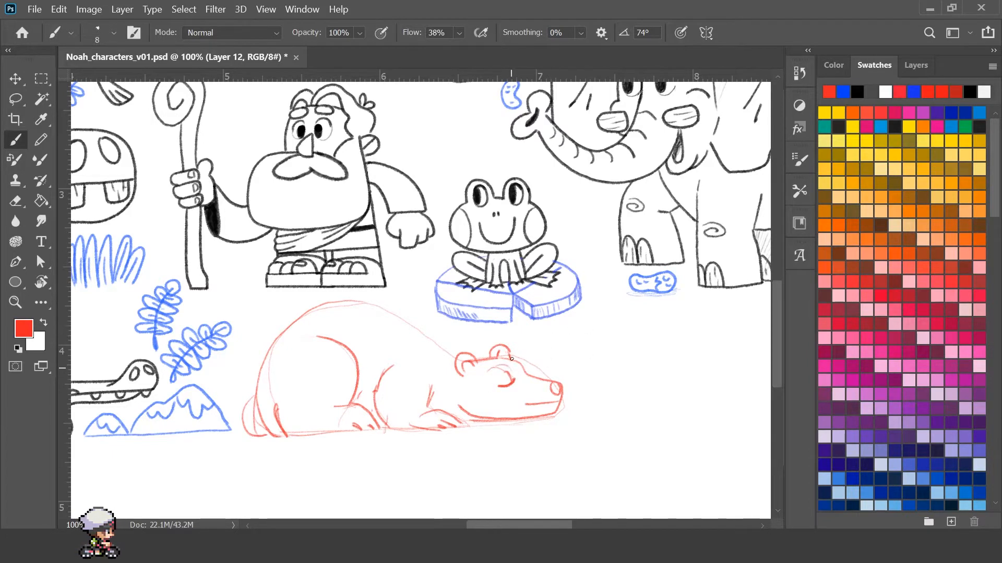
{"action": "key", "text": "l"}
{"action": "left_click_drag", "start_coordinate": [485, 368], "coordinate": [534, 392]}
{"action": "key", "text": "ctrl+t"}
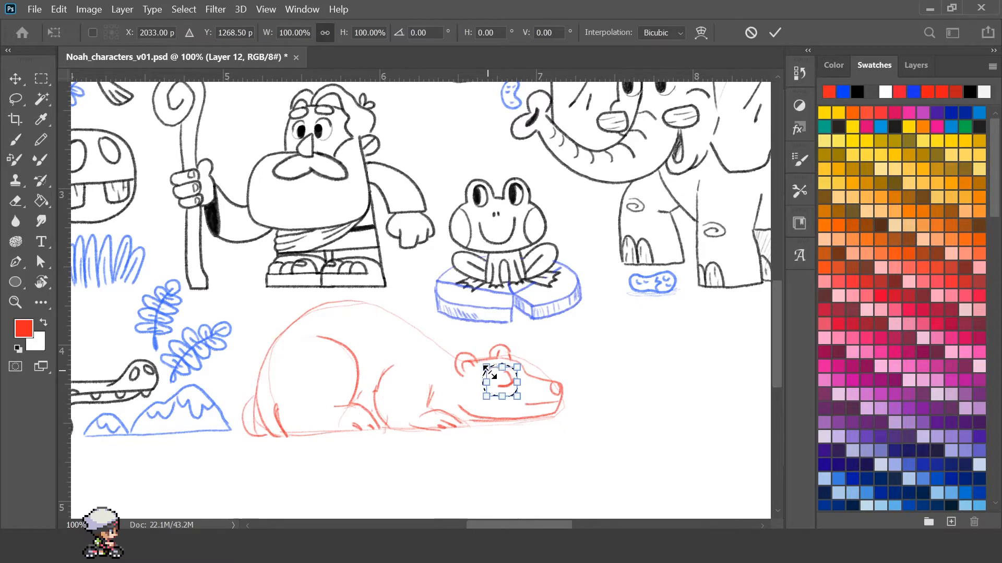
{"action": "key", "text": "Return"}
{"action": "key", "text": "ctrl+d"}
{"action": "key", "text": "b"}
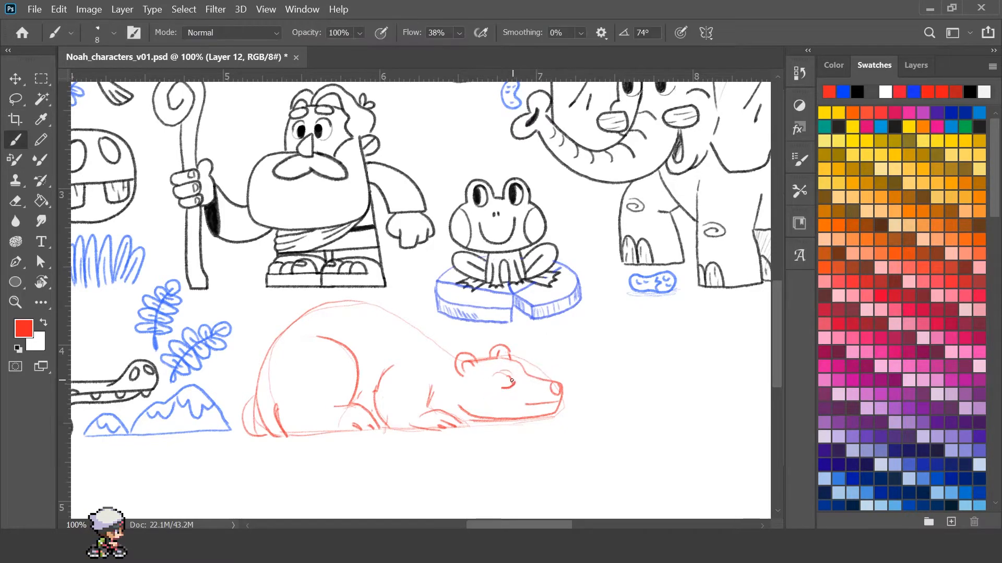
- Strengthen the red bear sketch with a darker eyelid and brow, scalloped cheek fur, a bolder back outline and a muzzle line
{"action": "left_click_drag", "start_coordinate": [502, 387], "coordinate": [515, 384]}
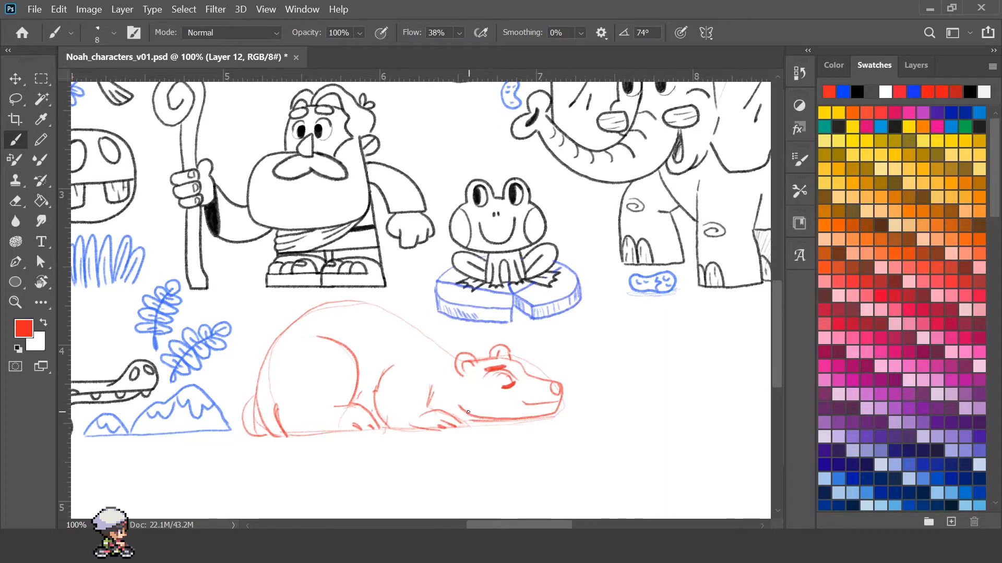
{"action": "left_click_drag", "start_coordinate": [464, 410], "coordinate": [514, 417]}
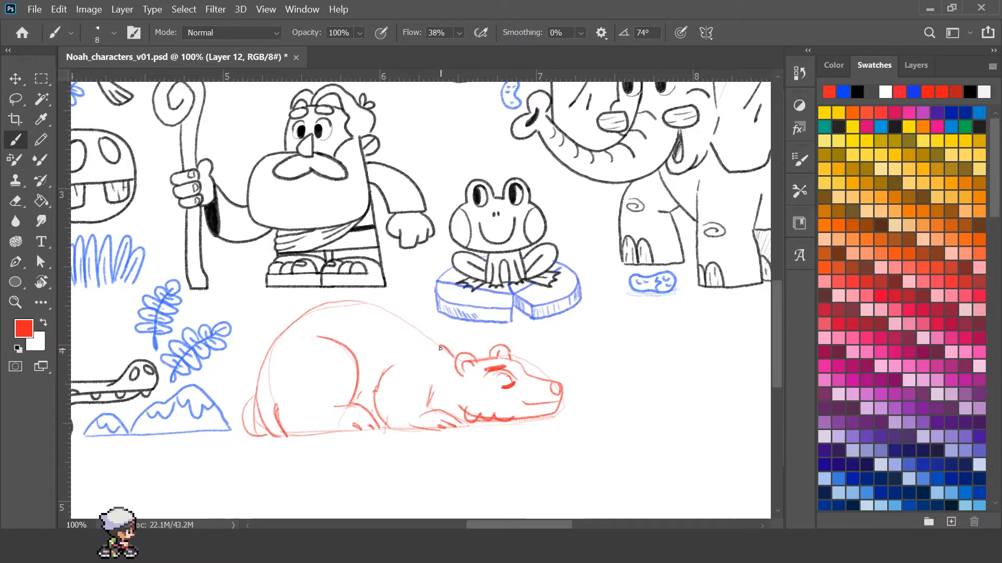
{"action": "mouse_move", "coordinate": [440, 348]}
{"action": "left_mouse_down"}
{"action": "mouse_move", "coordinate": [355, 299]}
{"action": "mouse_move", "coordinate": [258, 402]}
{"action": "mouse_move", "coordinate": [273, 436]}
{"action": "left_mouse_up"}
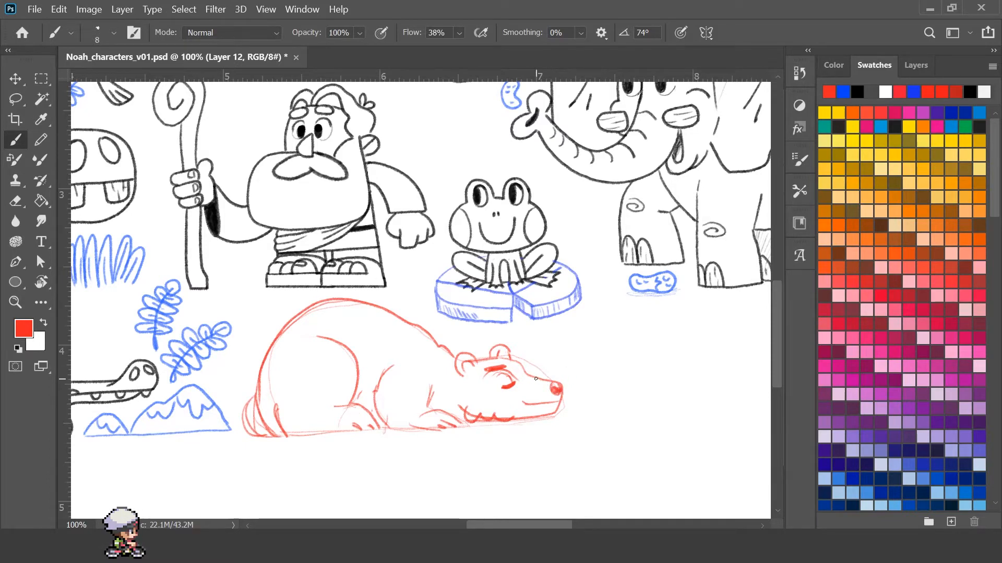
{"action": "left_click_drag", "start_coordinate": [522, 391], "coordinate": [519, 404]}
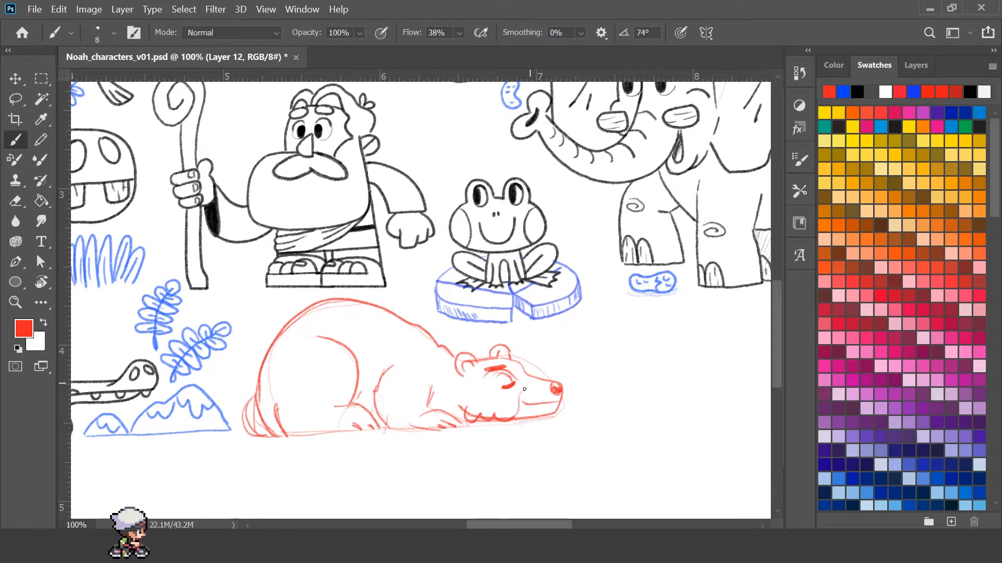
- Lower the opacity of Layer 12, activate the Characters layer and reset the drawing colour to black
{"action": "left_click", "coordinate": [916, 66]}
{"action": "left_click", "coordinate": [942, 215]}
{"action": "left_click", "coordinate": [943, 245]}
{"action": "left_click", "coordinate": [992, 114]}
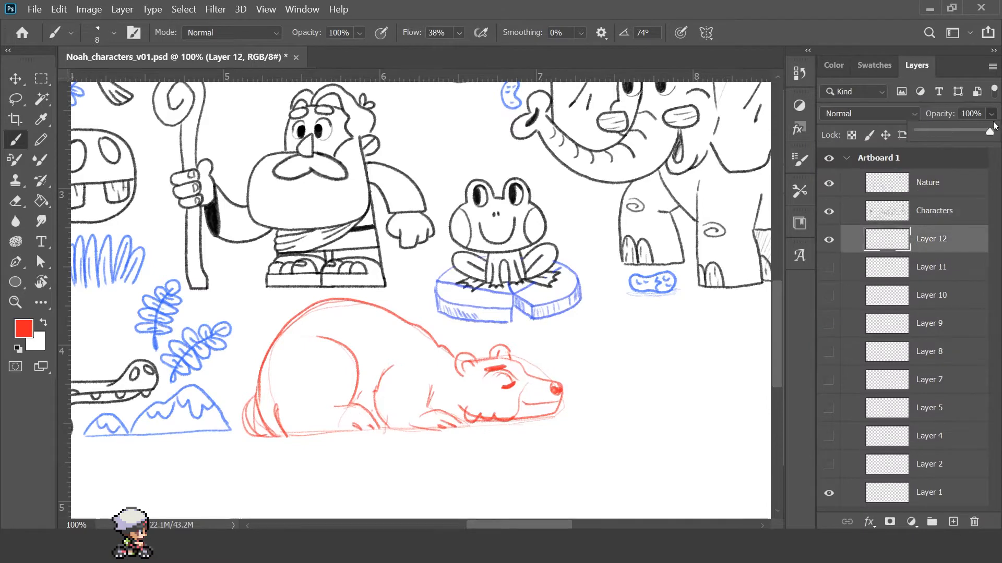
{"action": "left_click_drag", "start_coordinate": [990, 130], "coordinate": [946, 131]}
{"action": "left_click", "coordinate": [943, 214]}
{"action": "key", "text": "d"}
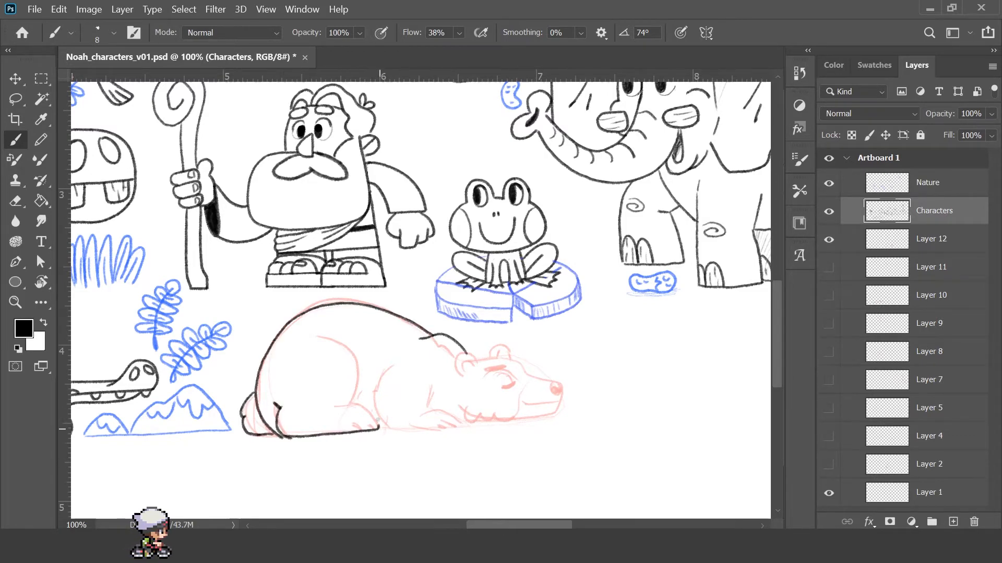
- Ink the bear's hind thigh, hind paw, chest and front leg in black over the faded sketch
{"action": "left_click_drag", "start_coordinate": [377, 420], "coordinate": [323, 415]}
{"action": "left_click_drag", "start_coordinate": [319, 340], "coordinate": [349, 405]}
{"action": "mouse_move", "coordinate": [391, 366]}
{"action": "left_mouse_down"}
{"action": "mouse_move", "coordinate": [378, 387]}
{"action": "mouse_move", "coordinate": [392, 428]}
{"action": "mouse_move", "coordinate": [460, 424]}
{"action": "left_mouse_up"}
{"action": "left_click_drag", "start_coordinate": [434, 381], "coordinate": [427, 405]}
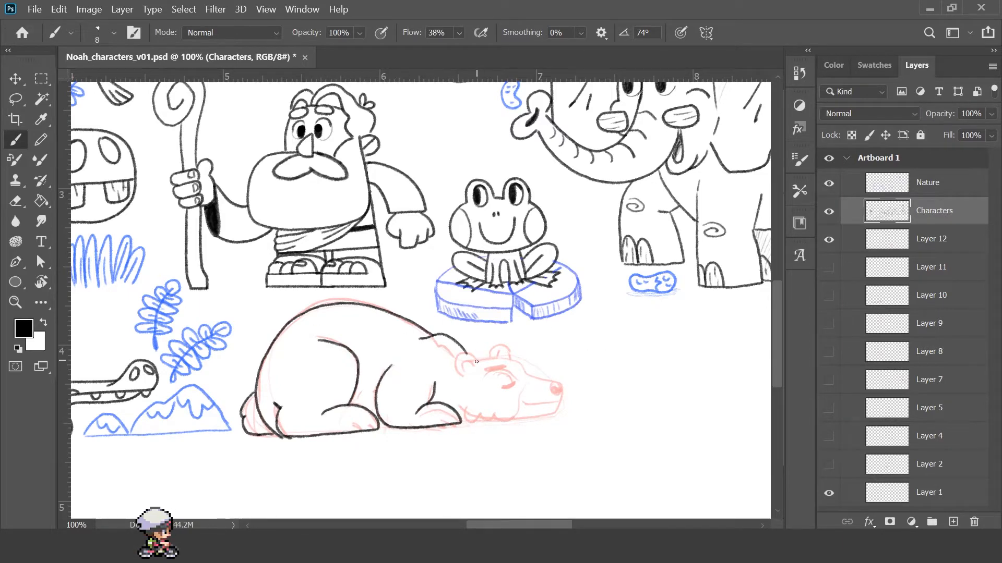
- Ink the bear's ears, head, nose, mouth, closed eye, brow and cheek fur, redoing the cheek line
{"action": "mouse_move", "coordinate": [480, 365]}
{"action": "left_mouse_down"}
{"action": "mouse_move", "coordinate": [457, 360]}
{"action": "mouse_move", "coordinate": [518, 361]}
{"action": "mouse_move", "coordinate": [562, 390]}
{"action": "mouse_move", "coordinate": [556, 414]}
{"action": "mouse_move", "coordinate": [462, 414]}
{"action": "left_mouse_up"}
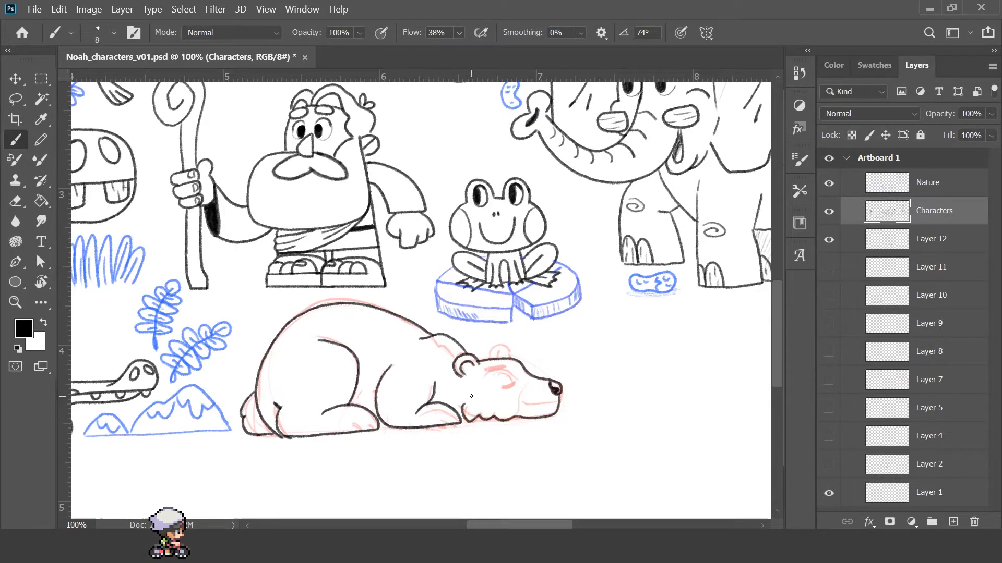
{"action": "key", "text": "ctrl+z"}
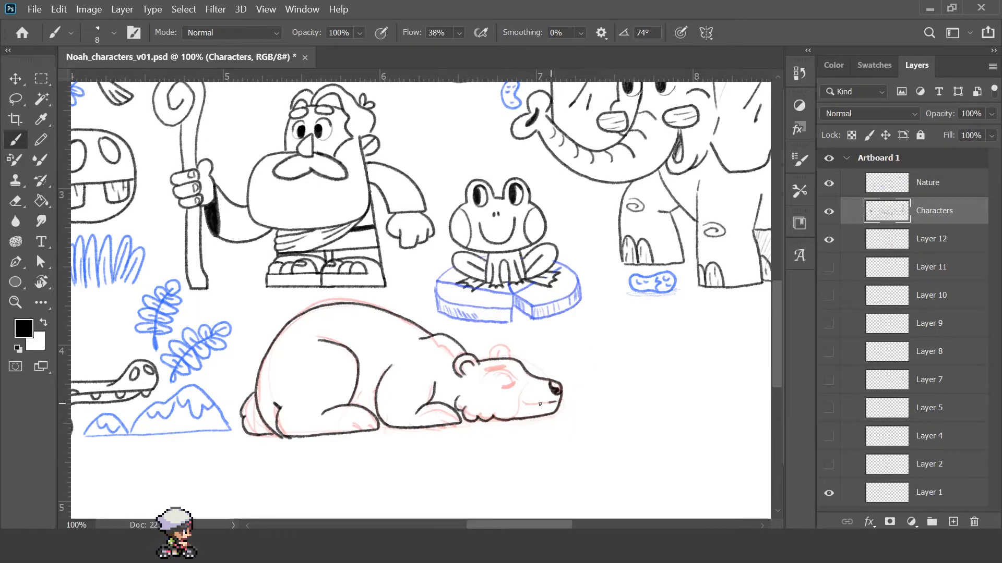
{"action": "mouse_move", "coordinate": [516, 382]}
{"action": "left_mouse_down"}
{"action": "mouse_move", "coordinate": [496, 388]}
{"action": "mouse_move", "coordinate": [509, 357]}
{"action": "mouse_move", "coordinate": [433, 337]}
{"action": "left_mouse_up"}
- Erase and redraw the bear's neck and chest contours with a rounded hump and fur tufts, and add toe lines to the paws
{"action": "key", "text": "e"}
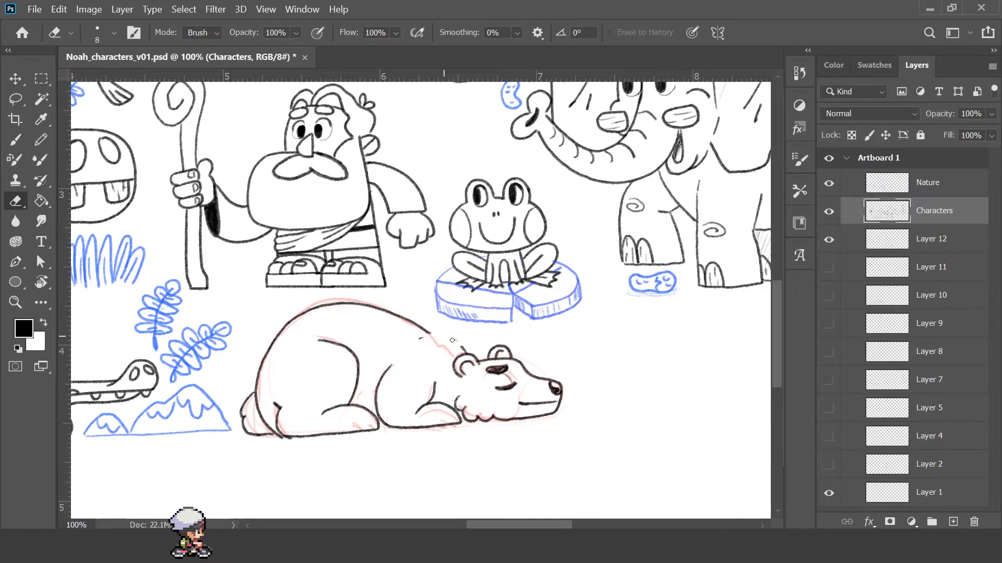
{"action": "key", "text": "b"}
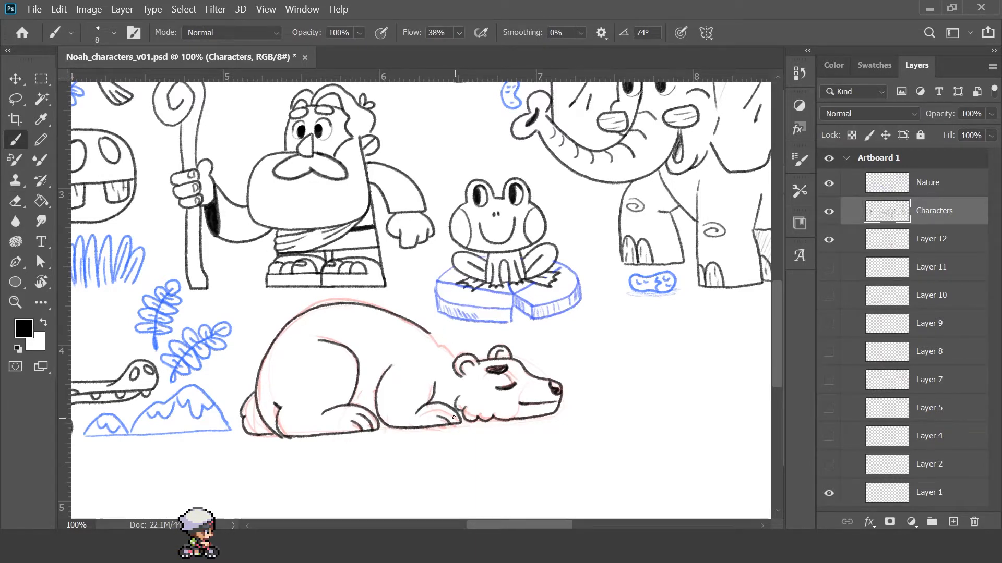
{"action": "key", "text": "e"}
{"action": "mouse_move", "coordinate": [376, 397]}
{"action": "left_mouse_down"}
{"action": "mouse_move", "coordinate": [395, 363]}
{"action": "mouse_move", "coordinate": [377, 376]}
{"action": "mouse_move", "coordinate": [379, 415]}
{"action": "left_mouse_up"}
{"action": "key", "text": "b"}
{"action": "mouse_move", "coordinate": [486, 357]}
{"action": "left_mouse_down"}
{"action": "mouse_move", "coordinate": [448, 338]}
{"action": "mouse_move", "coordinate": [434, 358]}
{"action": "left_mouse_up"}
{"action": "key", "text": "ctrl+z"}
{"action": "key", "text": "ctrl+e"}
{"action": "key", "text": "e"}
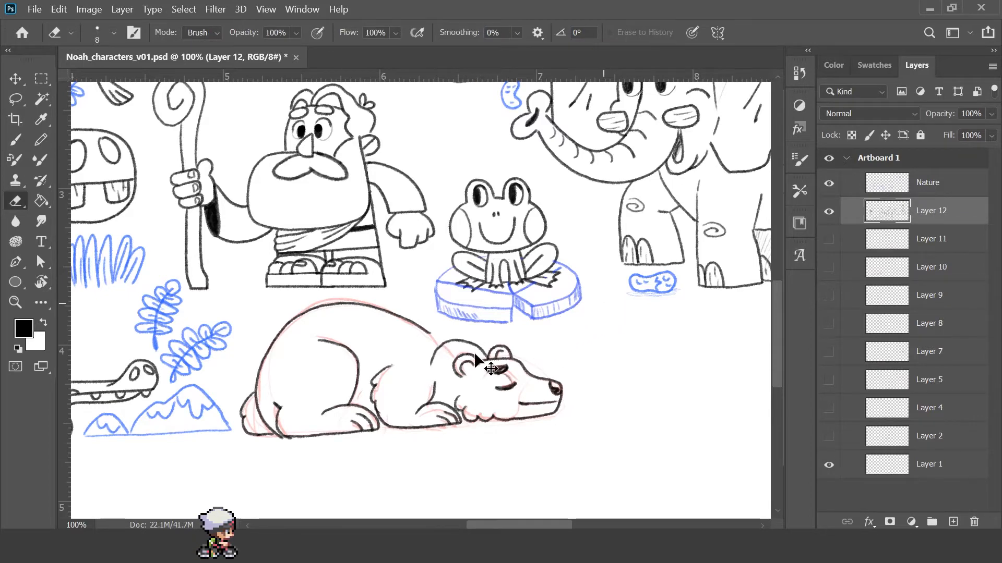
{"action": "scroll", "coordinate": [617, 402], "scroll_direction": "up", "scroll_amount": 1}
{"action": "key", "text": "ctrl+z"}
{"action": "key", "text": "ctrl+z"}
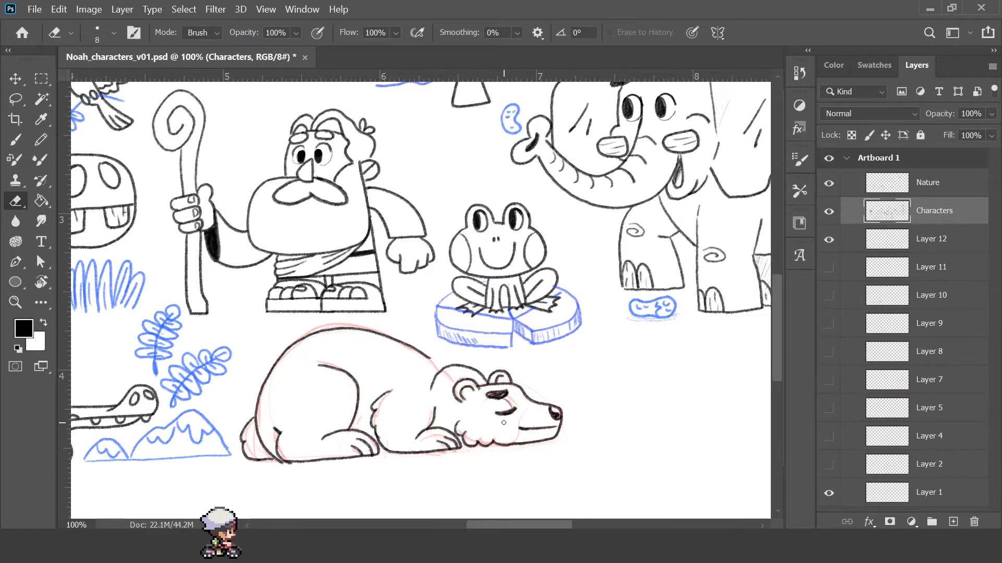
- Hide Layer 12 and draw short fur strokes around the bear's neck and behind its front paw
{"action": "key", "text": "b"}
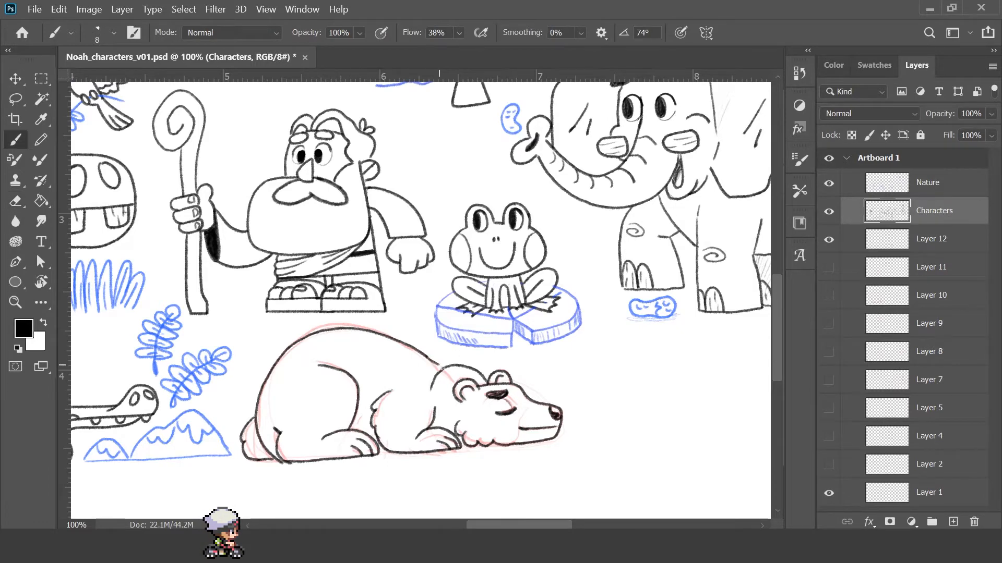
{"action": "left_click", "coordinate": [830, 242]}
{"action": "left_click", "coordinate": [522, 438], "text": "ctrl+alt"}
{"action": "left_click", "coordinate": [516, 430], "text": "ctrl+alt"}
{"action": "left_click_drag", "start_coordinate": [508, 423], "coordinate": [536, 393]}
{"action": "left_click", "coordinate": [531, 390], "text": "ctrl"}
{"action": "left_click", "coordinate": [530, 390], "text": "ctrl"}
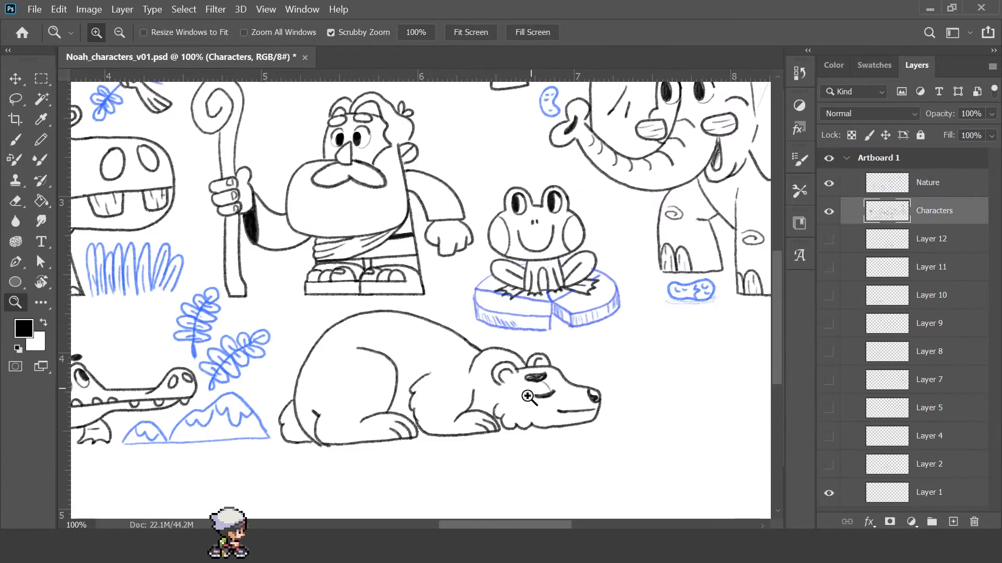
{"action": "left_click", "coordinate": [495, 386], "text": "ctrl"}
{"action": "left_click_drag", "start_coordinate": [458, 411], "coordinate": [477, 420]}
{"action": "left_click_drag", "start_coordinate": [460, 426], "coordinate": [483, 434]}
{"action": "left_click_drag", "start_coordinate": [434, 348], "coordinate": [453, 365]}
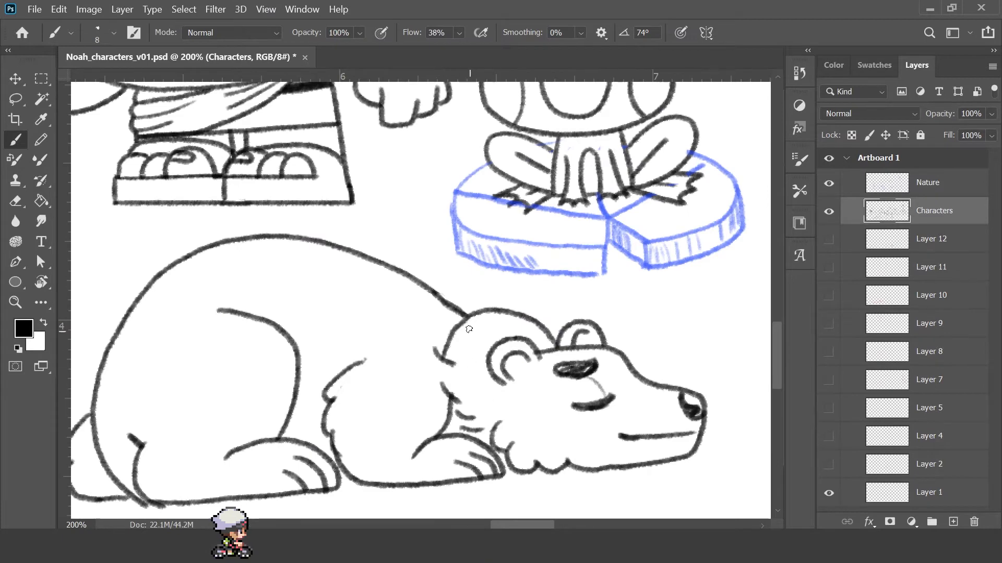
- Erase the inner curve between the bear's back and neck, and add fur strokes at the shoulder
{"action": "key", "text": "e"}
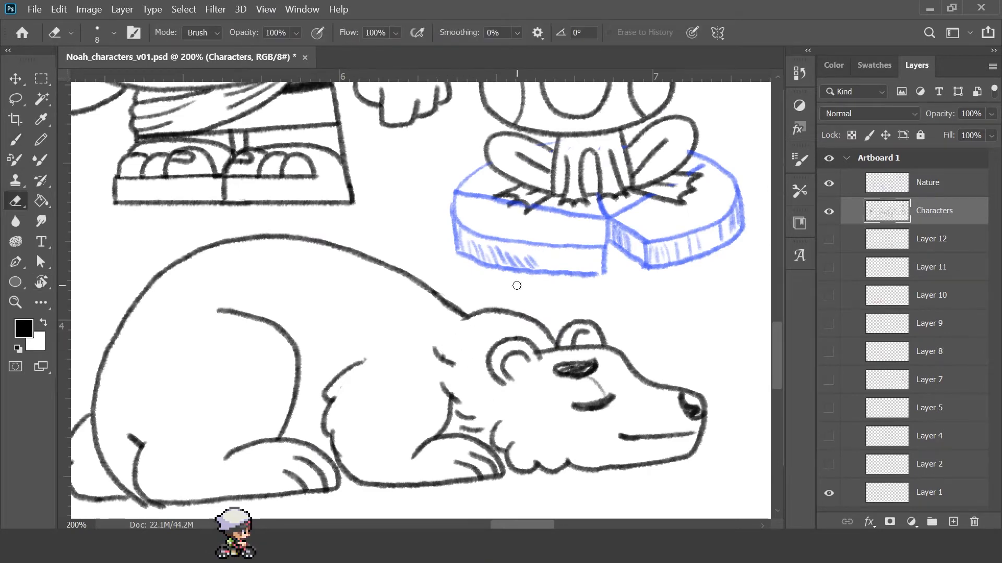
{"action": "key", "text": "b"}
{"action": "left_click_drag", "start_coordinate": [447, 339], "coordinate": [460, 355]}
- Place a horizontal guide just below the feet of the crocodile and the bear
{"action": "left_click", "coordinate": [561, 266], "text": "ctrl+alt"}
{"action": "left_click", "coordinate": [566, 329], "text": "ctrl+alt"}
{"action": "left_click", "coordinate": [584, 352], "text": "ctrl+alt"}
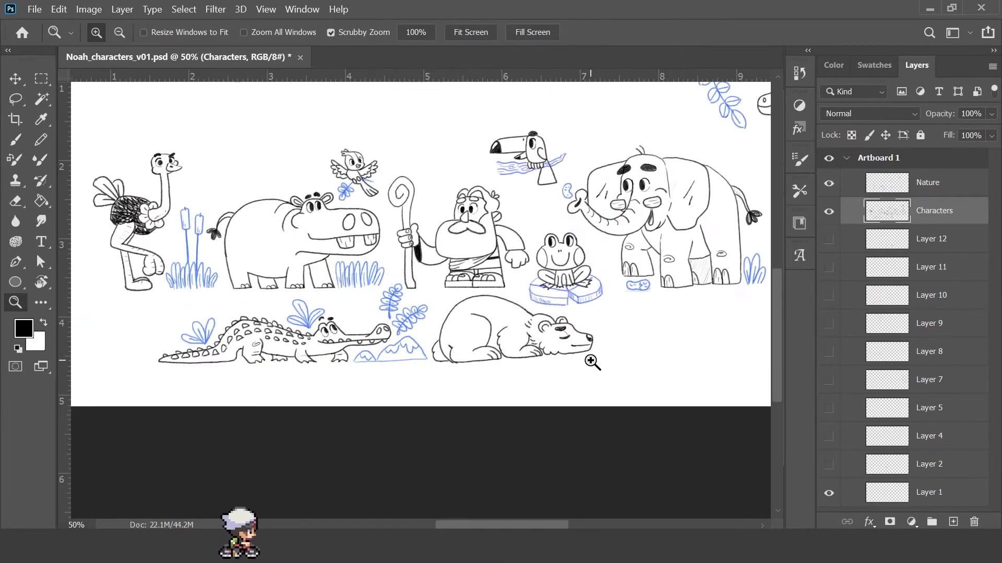
{"action": "left_click", "coordinate": [594, 357], "text": "ctrl+alt"}
{"action": "left_click", "coordinate": [366, 282], "text": "ctrl"}
{"action": "left_click_drag", "start_coordinate": [389, 290], "coordinate": [451, 360]}
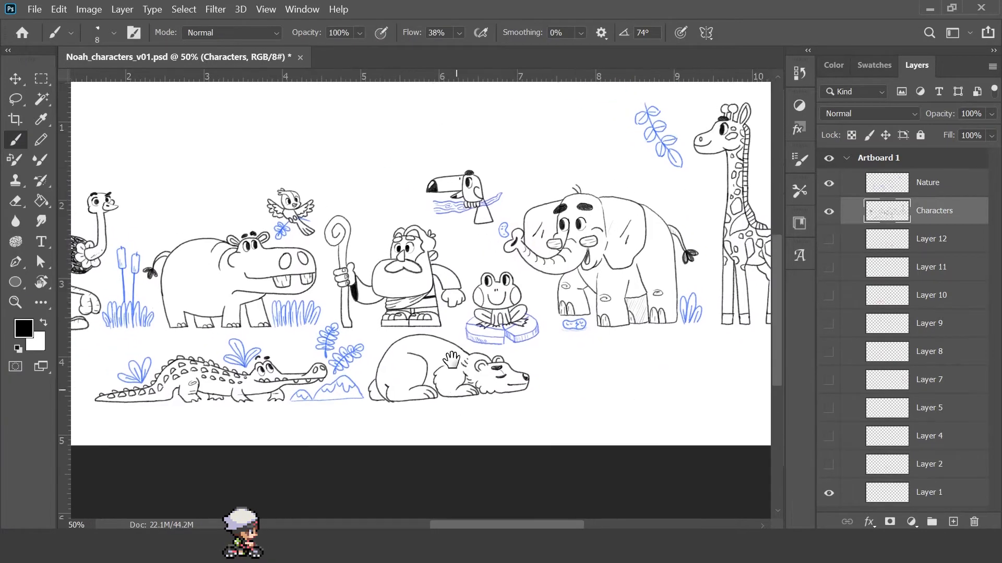
{"action": "mouse_move", "coordinate": [378, 79]}
{"action": "left_mouse_down"}
{"action": "mouse_move", "coordinate": [378, 298]}
{"action": "mouse_move", "coordinate": [361, 404]}
{"action": "left_mouse_up"}
- Select the whole bear, rotate it 4.54° and move it down 10 px towards the guide
{"action": "left_click", "coordinate": [442, 380], "text": "ctrl"}
{"action": "key", "text": "l"}
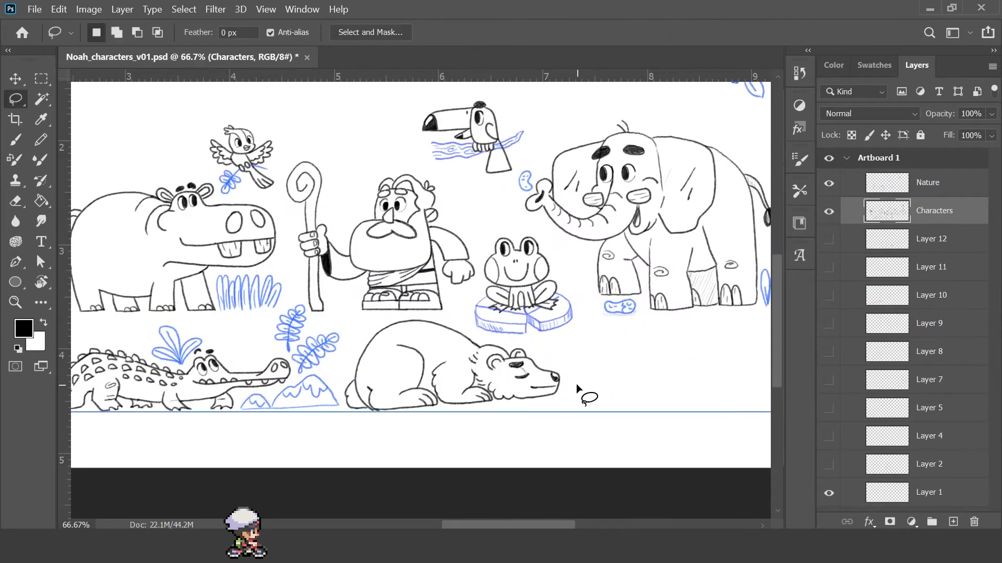
{"action": "mouse_move", "coordinate": [576, 384]}
{"action": "left_mouse_down"}
{"action": "mouse_move", "coordinate": [420, 320]}
{"action": "mouse_move", "coordinate": [344, 375]}
{"action": "mouse_move", "coordinate": [452, 433]}
{"action": "mouse_move", "coordinate": [576, 385]}
{"action": "left_mouse_up"}
{"action": "left_click", "coordinate": [485, 394], "text": "ctrl"}
{"action": "key", "text": "ctrl+t"}
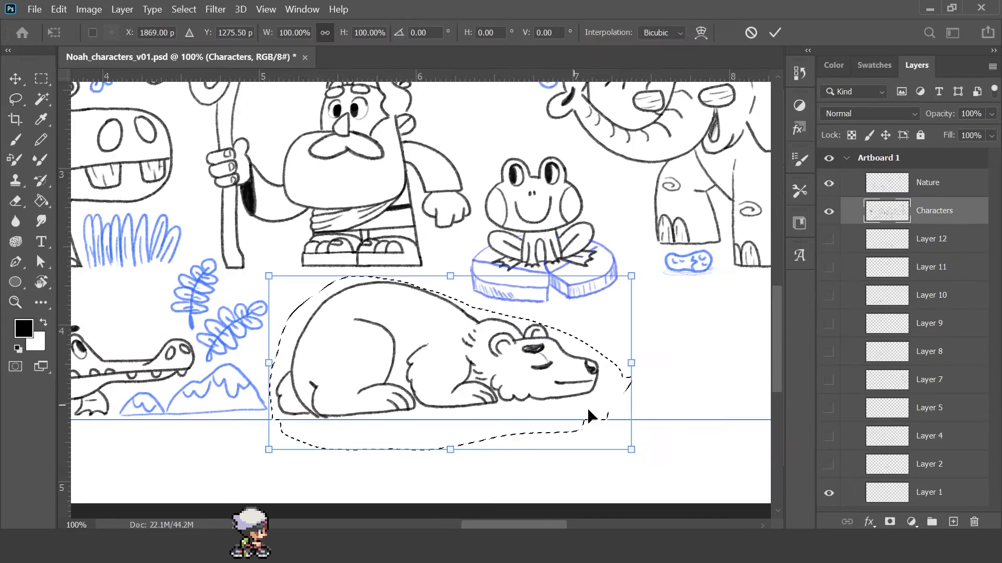
{"action": "left_click_drag", "start_coordinate": [644, 367], "coordinate": [646, 381]}
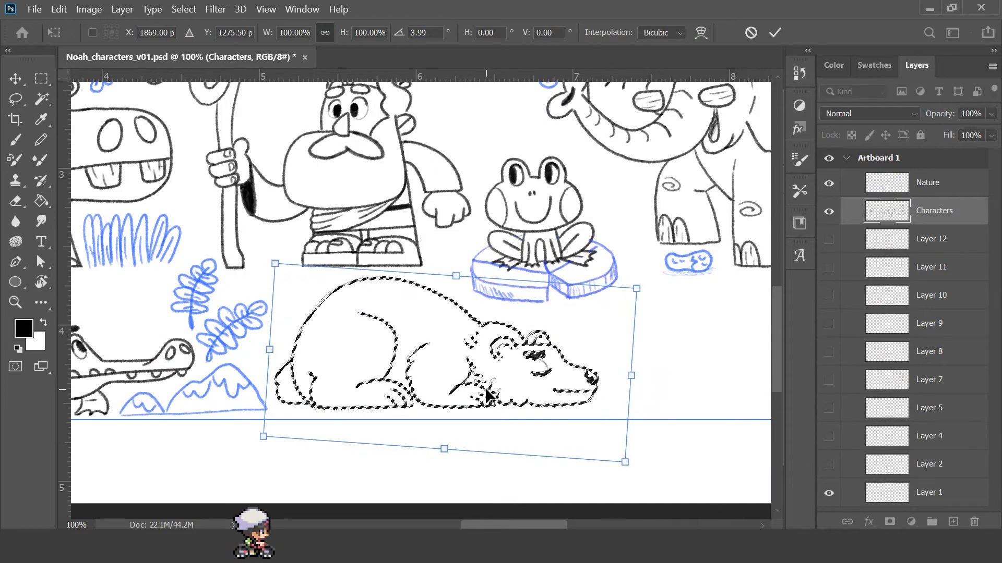
{"action": "key", "text": "shift+Down"}
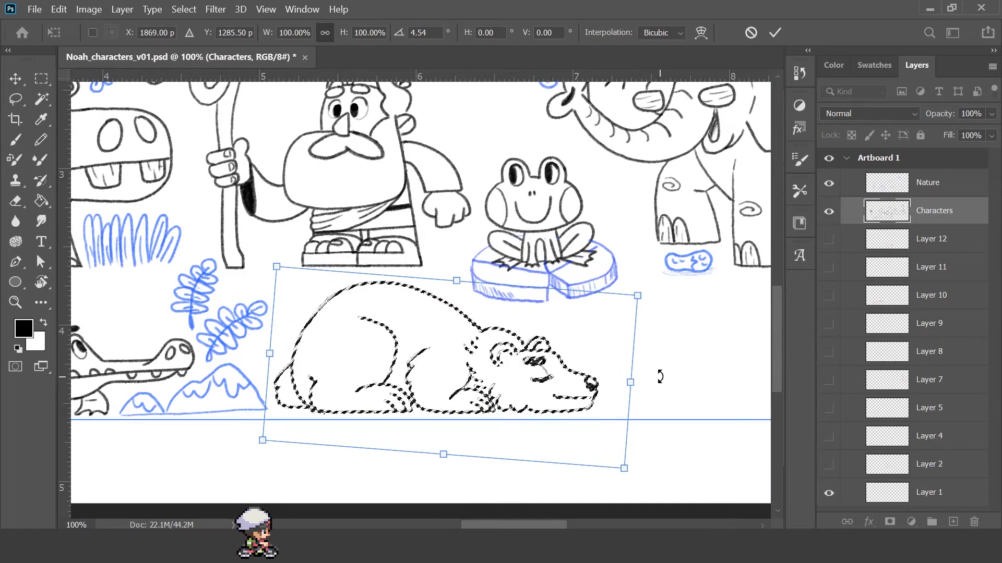
{"action": "key", "text": "z"}
{"action": "key", "text": "ctrl+d"}
- Remove the horizontal guide below the bear
{"action": "left_click", "coordinate": [307, 366], "text": "alt"}
{"action": "left_click", "coordinate": [306, 366], "text": "alt"}
{"action": "key", "text": "v"}
{"action": "left_click_drag", "start_coordinate": [429, 392], "coordinate": [337, 59]}
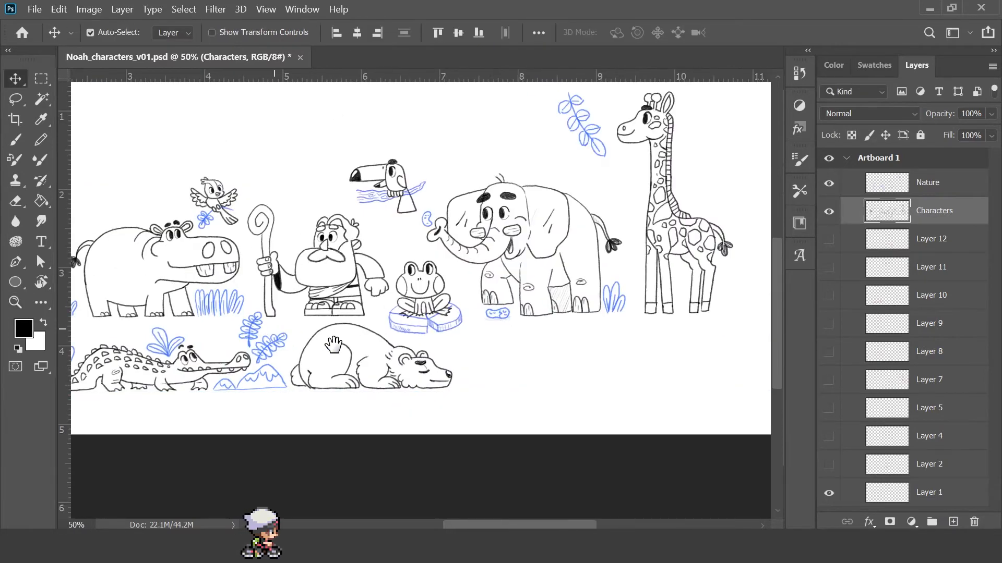
- Activate the Nature layer and choose blue as the drawing colour
{"action": "left_click_drag", "start_coordinate": [274, 330], "coordinate": [398, 368]}
{"action": "left_click_drag", "start_coordinate": [622, 406], "coordinate": [547, 395]}
{"action": "left_click", "coordinate": [891, 186]}
{"action": "key", "text": "z"}
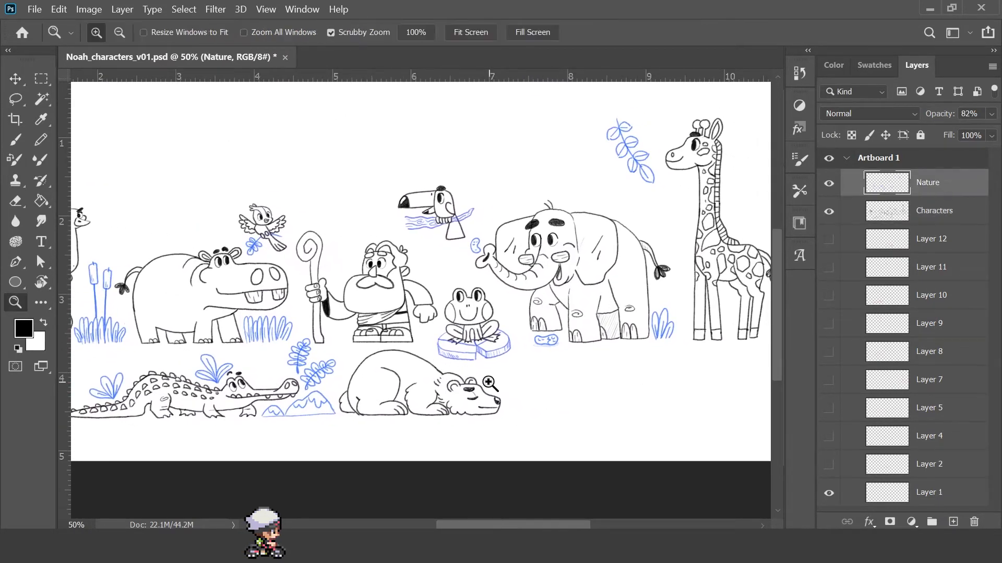
{"action": "left_click", "coordinate": [489, 380]}
{"action": "left_click", "coordinate": [864, 65]}
{"action": "left_click", "coordinate": [829, 92]}
- Draw a small blue striped bee with two wings above the bear's snout, discarding the trial strokes
{"action": "left_click", "coordinate": [509, 365]}
{"action": "left_click", "coordinate": [509, 365]}
{"action": "key", "text": "b"}
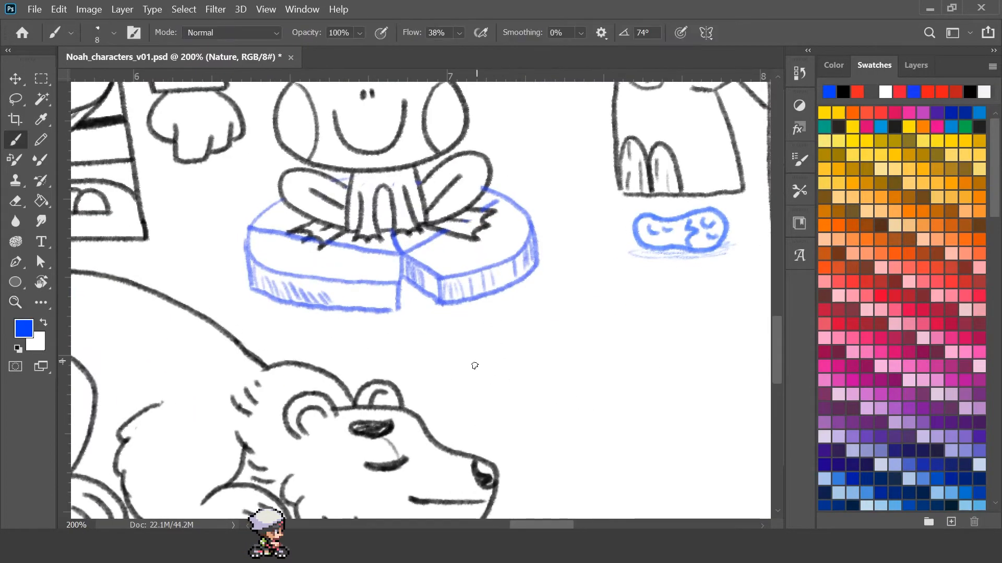
{"action": "key", "text": "ctrl+z"}
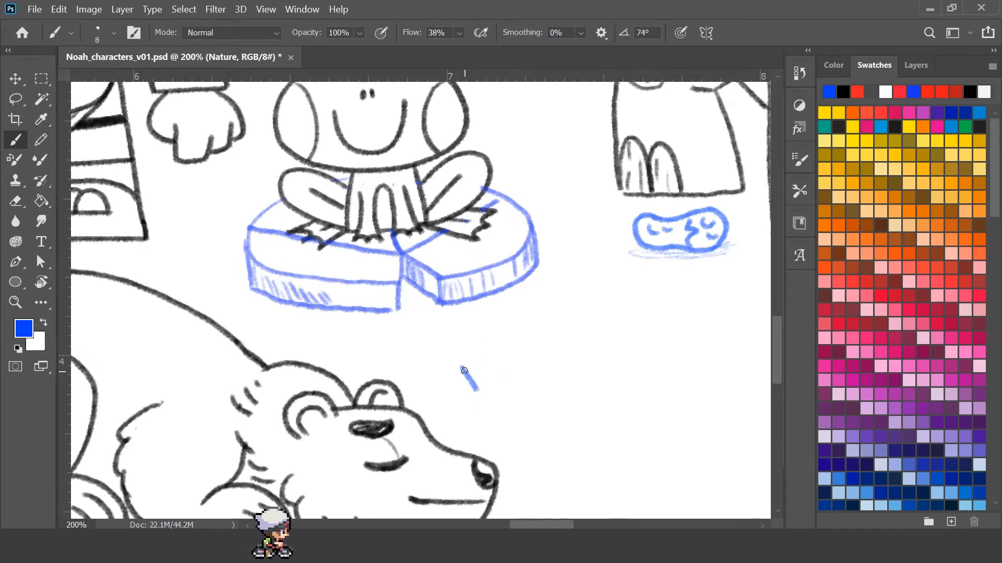
{"action": "key", "text": "ctrl+z"}
{"action": "mouse_move", "coordinate": [464, 372]}
{"action": "left_mouse_down"}
{"action": "mouse_move", "coordinate": [475, 352]}
{"action": "mouse_move", "coordinate": [487, 396]}
{"action": "mouse_move", "coordinate": [464, 365]}
{"action": "mouse_move", "coordinate": [477, 386]}
{"action": "mouse_move", "coordinate": [494, 369]}
{"action": "mouse_move", "coordinate": [502, 383]}
{"action": "mouse_move", "coordinate": [516, 374]}
{"action": "left_mouse_up"}
{"action": "mouse_move", "coordinate": [496, 364]}
{"action": "left_mouse_down"}
{"action": "mouse_move", "coordinate": [503, 351]}
{"action": "mouse_move", "coordinate": [577, 364]}
{"action": "mouse_move", "coordinate": [531, 340]}
{"action": "left_mouse_up"}
- Sketch light blue construction lines for a beehive in front of the bear: a short top line, centre axis and baseline
{"action": "key", "text": "z"}
{"action": "left_click", "coordinate": [503, 331], "text": "alt"}
{"action": "left_click", "coordinate": [526, 366], "text": "alt"}
{"action": "left_click", "coordinate": [574, 372]}
{"action": "key", "text": "b"}
{"action": "left_click", "coordinate": [564, 370]}
{"action": "left_click_drag", "start_coordinate": [521, 389], "coordinate": [680, 376]}
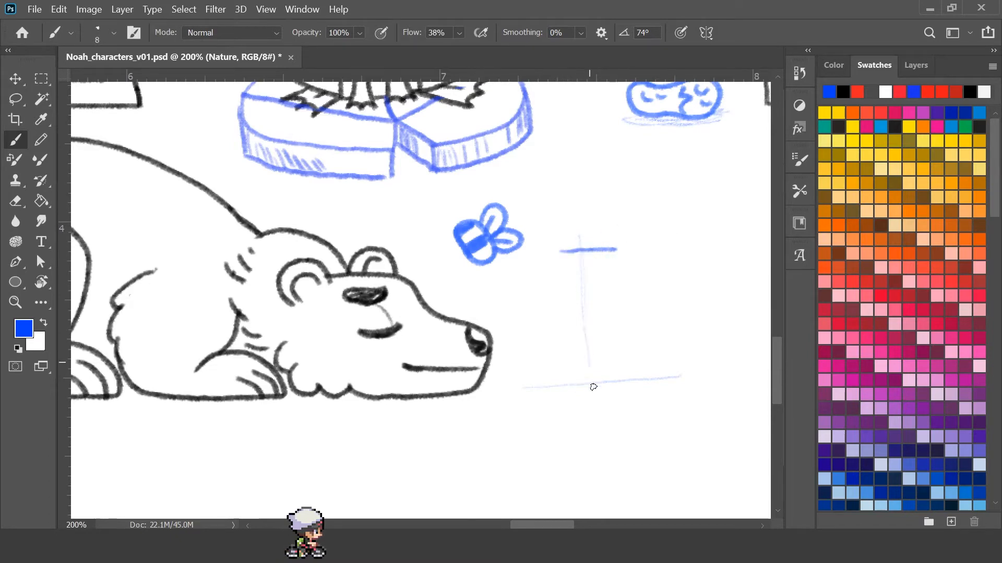
- Draw the beehive as four rounded tiers narrowing upward over the construction lines, and add wavy honey drips to the tiers
{"action": "mouse_move", "coordinate": [521, 370]}
{"action": "left_mouse_down"}
{"action": "mouse_move", "coordinate": [556, 345]}
{"action": "mouse_move", "coordinate": [654, 341]}
{"action": "mouse_move", "coordinate": [684, 375]}
{"action": "left_mouse_up"}
{"action": "left_click_drag", "start_coordinate": [521, 387], "coordinate": [672, 378]}
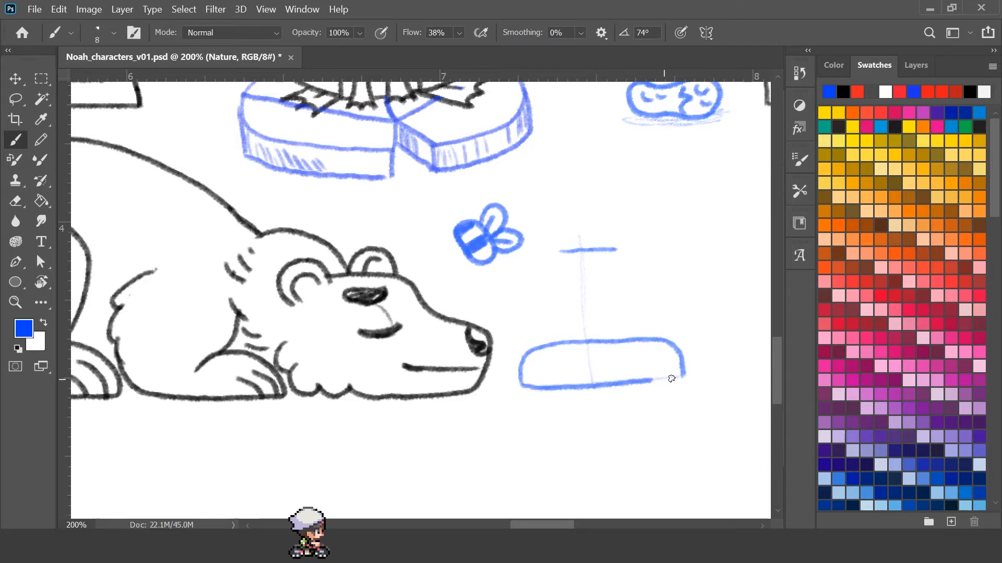
{"action": "mouse_move", "coordinate": [532, 348]}
{"action": "left_mouse_down"}
{"action": "mouse_move", "coordinate": [592, 310]}
{"action": "mouse_move", "coordinate": [668, 338]}
{"action": "left_mouse_up"}
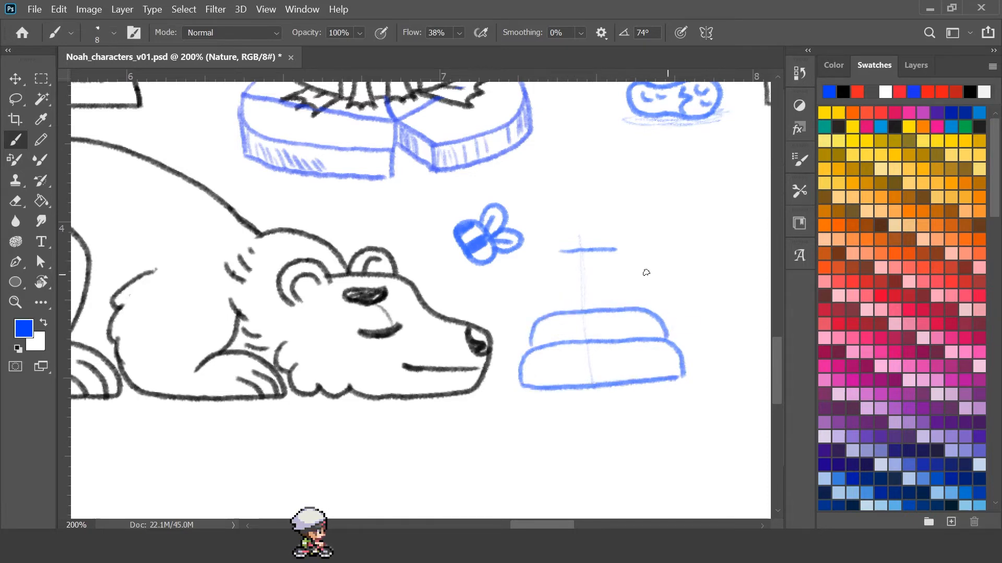
{"action": "left_click_drag", "start_coordinate": [566, 281], "coordinate": [647, 293]}
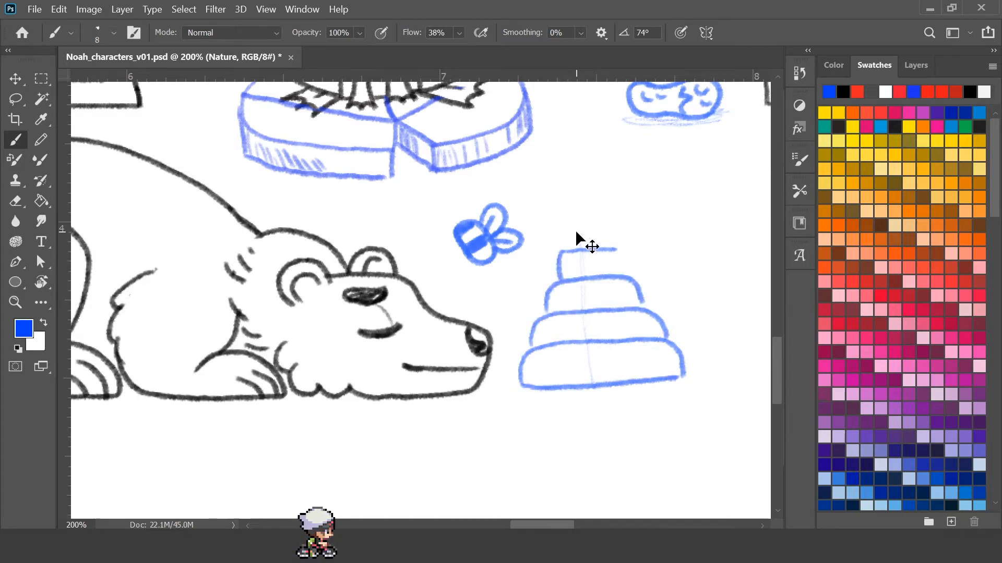
{"action": "key", "text": "ctrl+z"}
{"action": "mouse_move", "coordinate": [563, 282]}
{"action": "left_mouse_down"}
{"action": "mouse_move", "coordinate": [571, 254]}
{"action": "mouse_move", "coordinate": [614, 254]}
{"action": "left_mouse_up"}
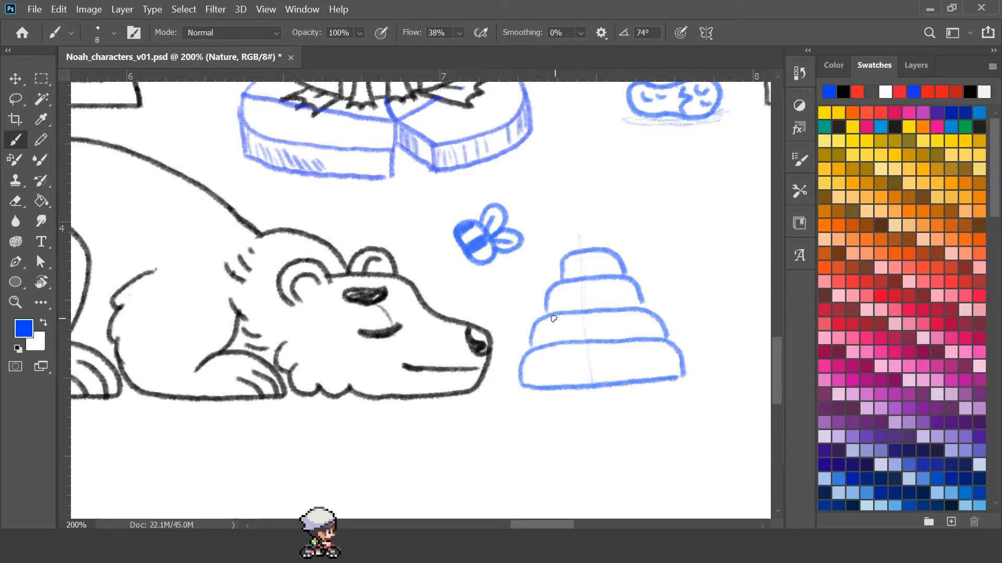
{"action": "left_click_drag", "start_coordinate": [554, 319], "coordinate": [585, 311]}
{"action": "left_click_drag", "start_coordinate": [643, 352], "coordinate": [671, 344]}
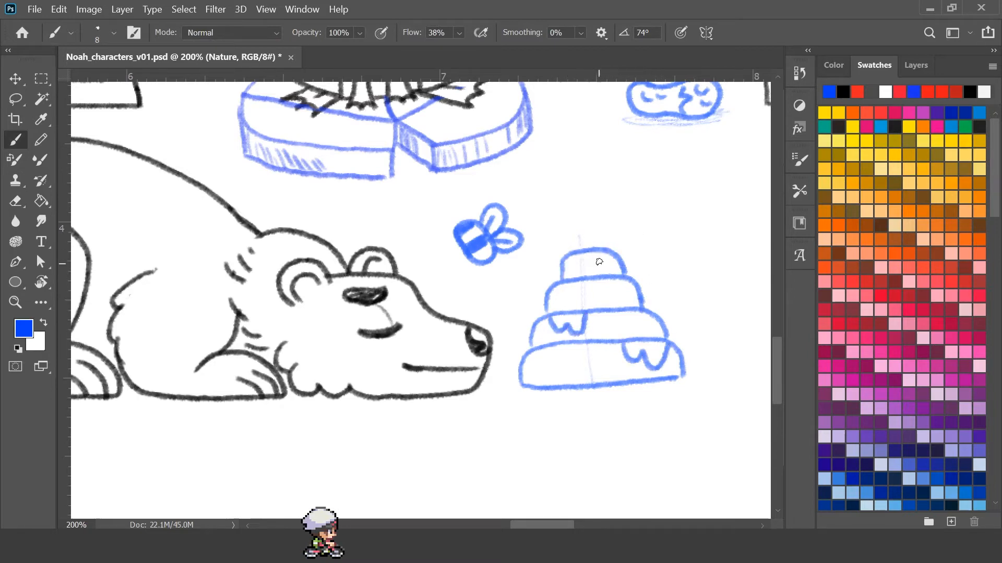
- Select the bee above the bear's snout and scale it down slightly
{"action": "key", "text": "l"}
{"action": "mouse_move", "coordinate": [527, 220]}
{"action": "left_mouse_down"}
{"action": "mouse_move", "coordinate": [556, 233]}
{"action": "mouse_move", "coordinate": [524, 214]}
{"action": "left_mouse_up"}
{"action": "key", "text": "ctrl+t"}
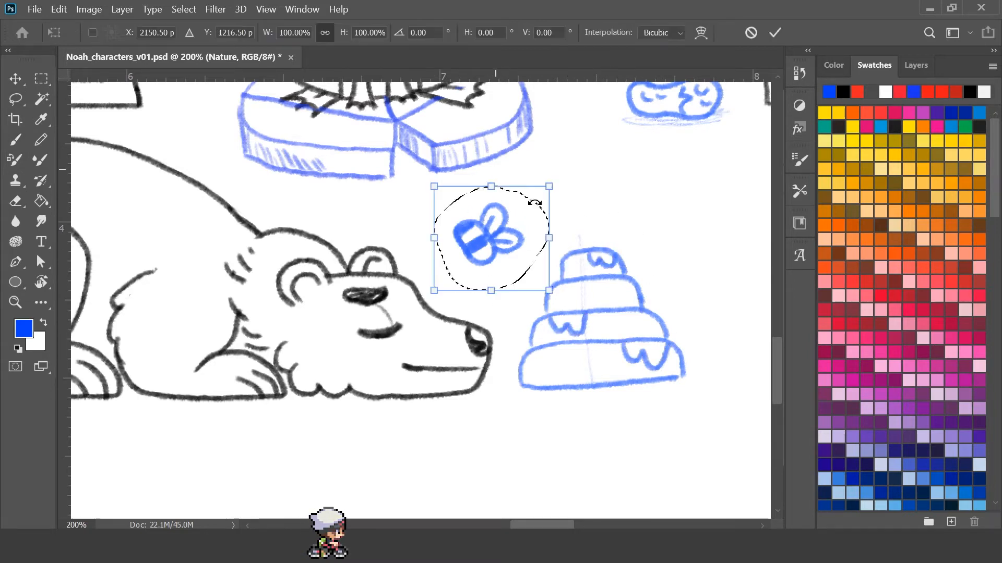
{"action": "left_click_drag", "start_coordinate": [548, 182], "coordinate": [531, 201]}
{"action": "left_click", "coordinate": [774, 33]}
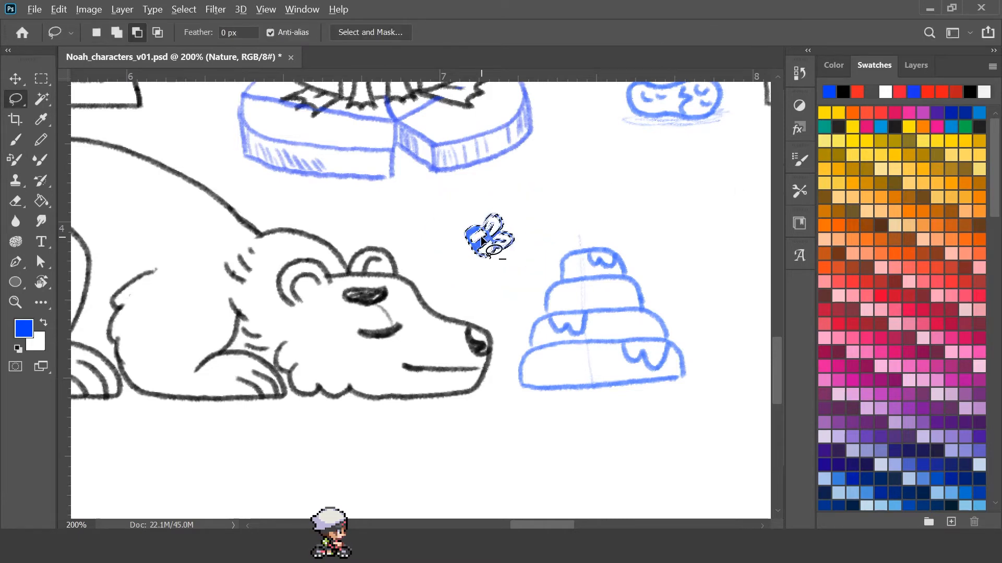
{"action": "key", "text": "v"}
{"action": "key", "text": "alt+v"}
{"action": "left_click", "coordinate": [505, 237], "text": "alt"}
{"action": "left_click", "coordinate": [519, 238]}
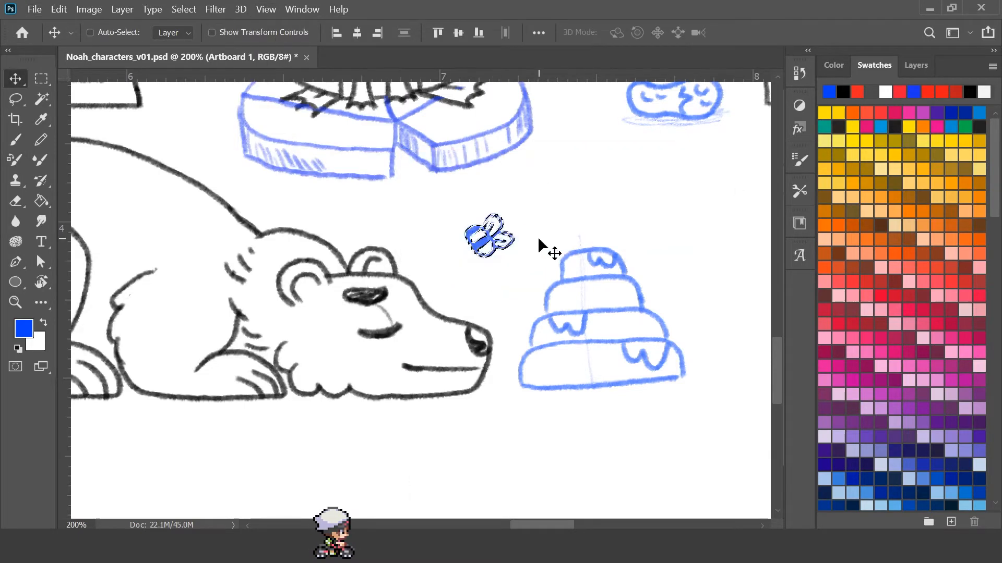
{"action": "key", "text": "z"}
{"action": "left_click", "coordinate": [508, 258], "text": "alt"}
{"action": "left_click", "coordinate": [488, 245], "text": "alt"}
{"action": "left_click", "coordinate": [476, 240], "text": "alt"}
{"action": "left_click_drag", "start_coordinate": [478, 248], "coordinate": [446, 310]}
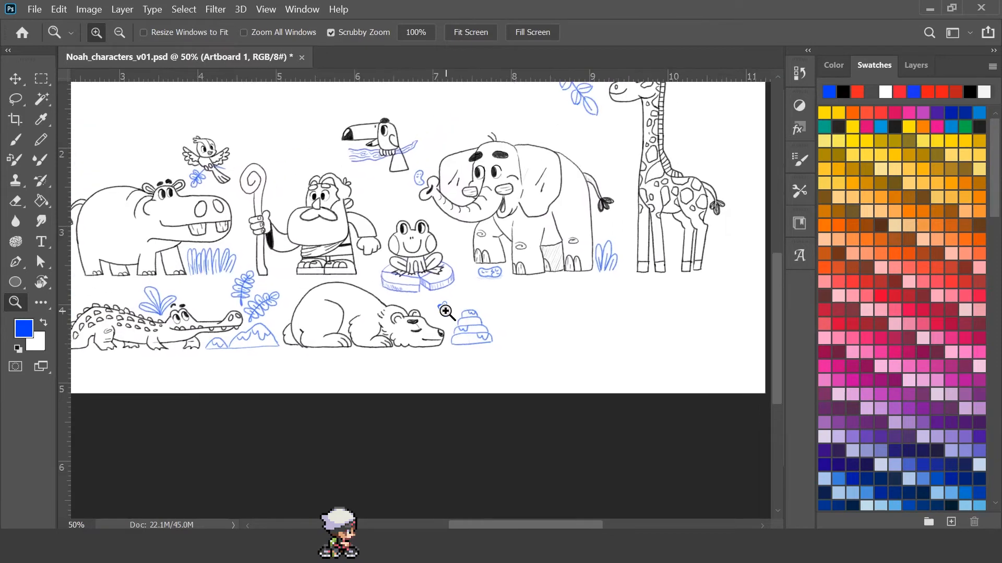
{"action": "left_click", "coordinate": [455, 306]}
{"action": "left_click", "coordinate": [459, 305]}
{"action": "left_click", "coordinate": [458, 305]}
- Duplicate the bee on the Nature layer, placing the copy above the beehive and rotating it to a more upright angle
{"action": "key", "text": "l"}
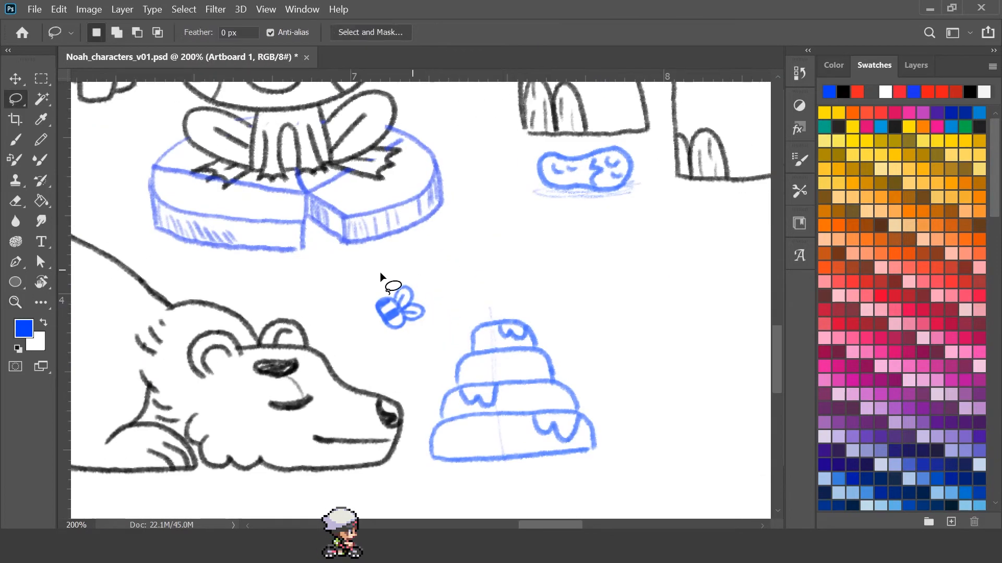
{"action": "left_click_drag", "start_coordinate": [385, 282], "coordinate": [436, 283]}
{"action": "key", "text": "v"}
{"action": "left_click", "coordinate": [383, 317], "text": "alt"}
{"action": "left_click", "coordinate": [522, 237]}
{"action": "left_click", "coordinate": [916, 66]}
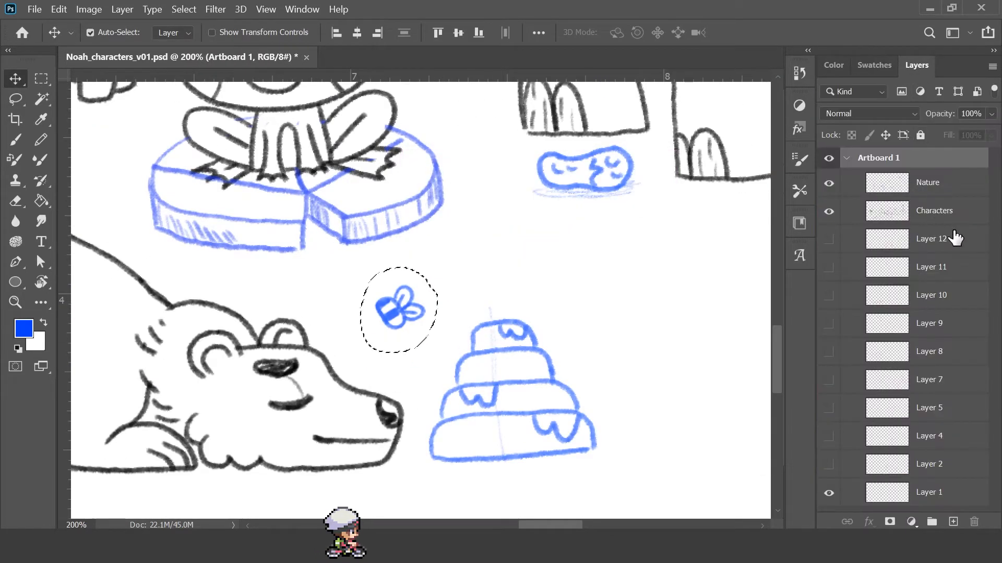
{"action": "left_click", "coordinate": [941, 209]}
{"action": "left_click", "coordinate": [395, 309], "text": "alt"}
{"action": "left_click_drag", "start_coordinate": [396, 313], "coordinate": [564, 247]}
{"action": "key", "text": "ctrl+t"}
{"action": "left_click", "coordinate": [775, 33]}
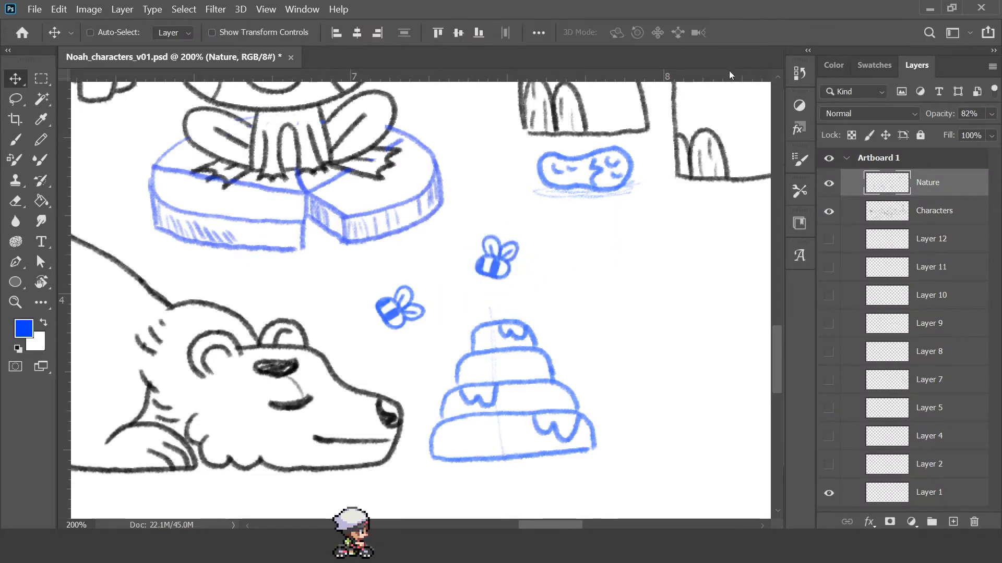
- Show Layer 12 and sketch a looping flight path on it for each of the two bees around the beehive
{"action": "key", "text": "b"}
{"action": "left_click", "coordinate": [935, 242]}
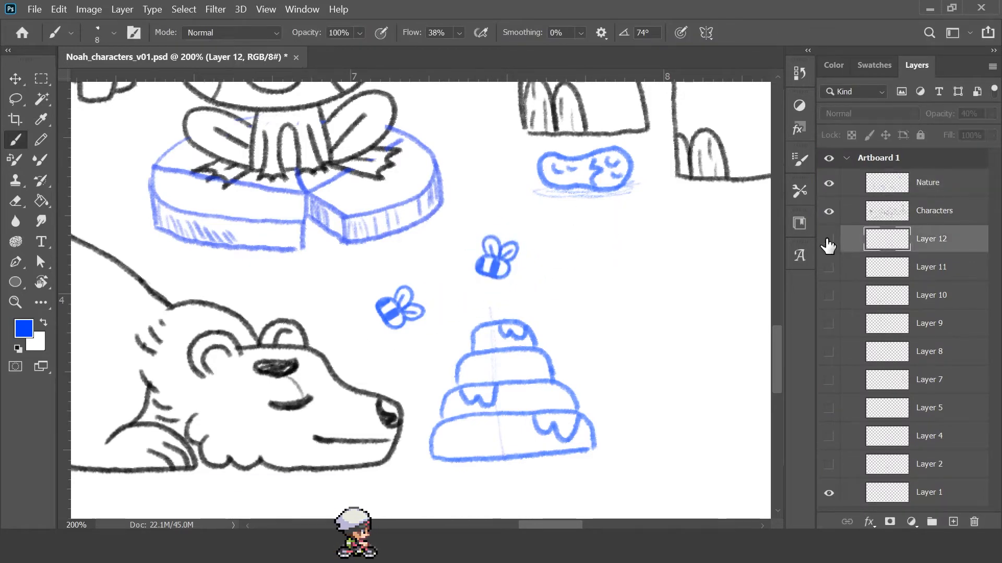
{"action": "left_click", "coordinate": [829, 240]}
{"action": "mouse_move", "coordinate": [510, 269]}
{"action": "left_mouse_down"}
{"action": "mouse_move", "coordinate": [571, 318]}
{"action": "mouse_move", "coordinate": [594, 385]}
{"action": "left_mouse_up"}
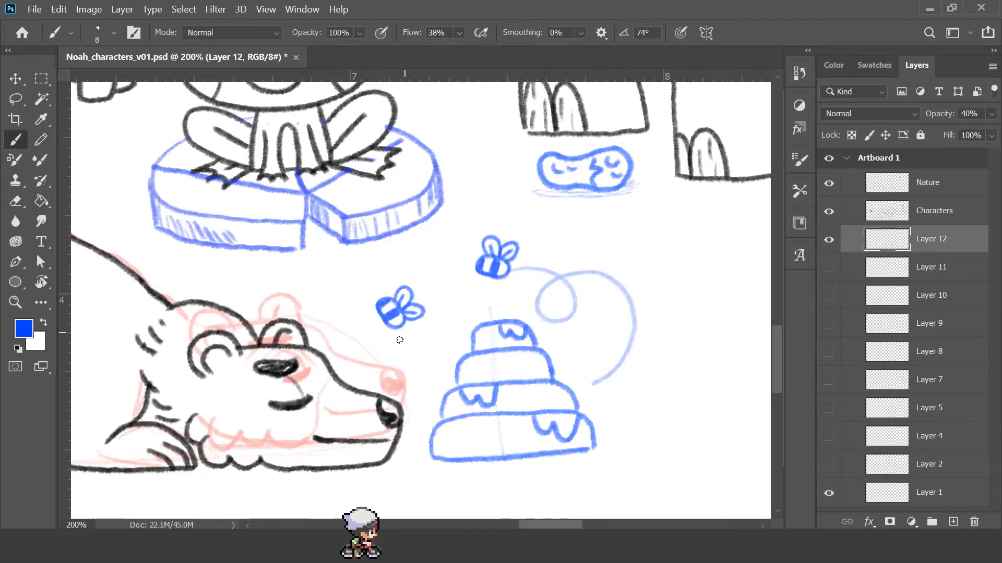
{"action": "left_click_drag", "start_coordinate": [403, 340], "coordinate": [490, 305]}
- Trace both bees' flight paths as dashed blue trails on the Nature layer, and hide the Layer 12 sketch
{"action": "left_click", "coordinate": [937, 183]}
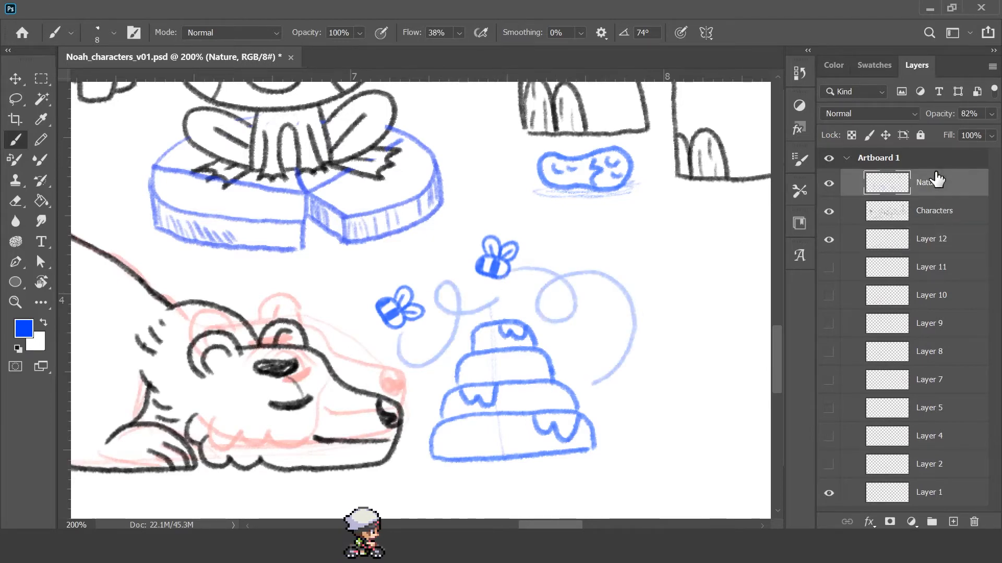
{"action": "left_click_drag", "start_coordinate": [561, 278], "coordinate": [574, 316]}
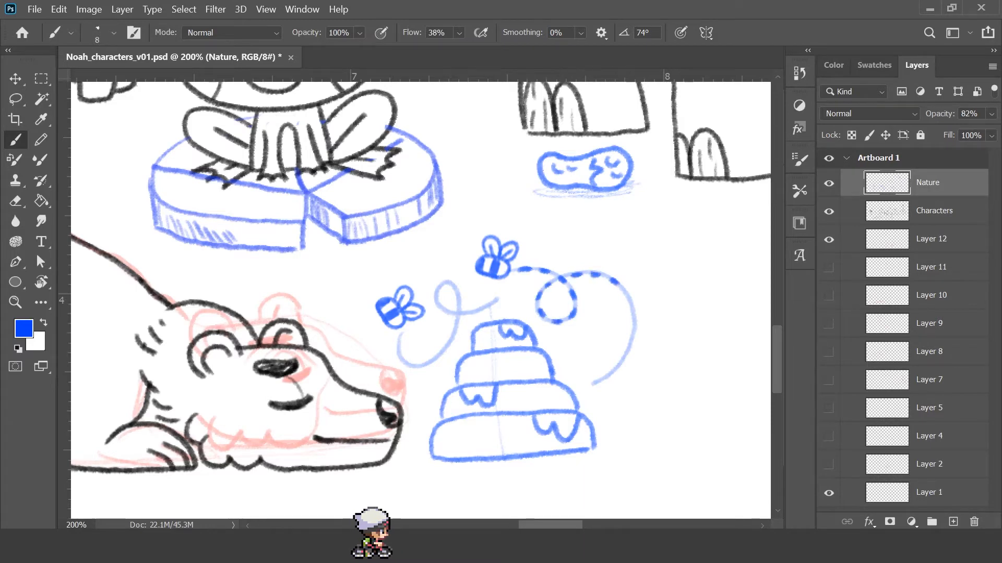
{"action": "left_click_drag", "start_coordinate": [611, 373], "coordinate": [588, 386]}
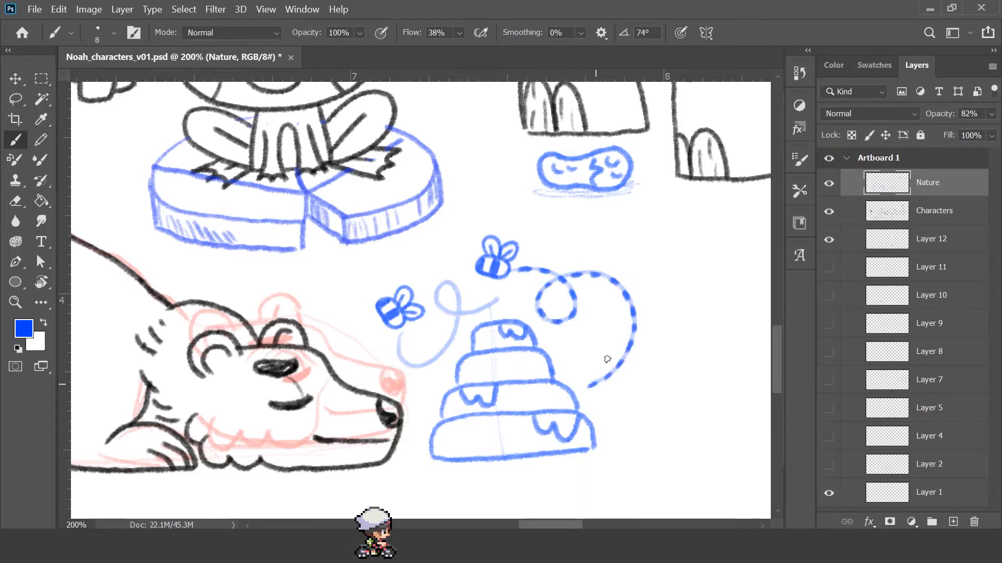
{"action": "left_click_drag", "start_coordinate": [449, 311], "coordinate": [448, 285]}
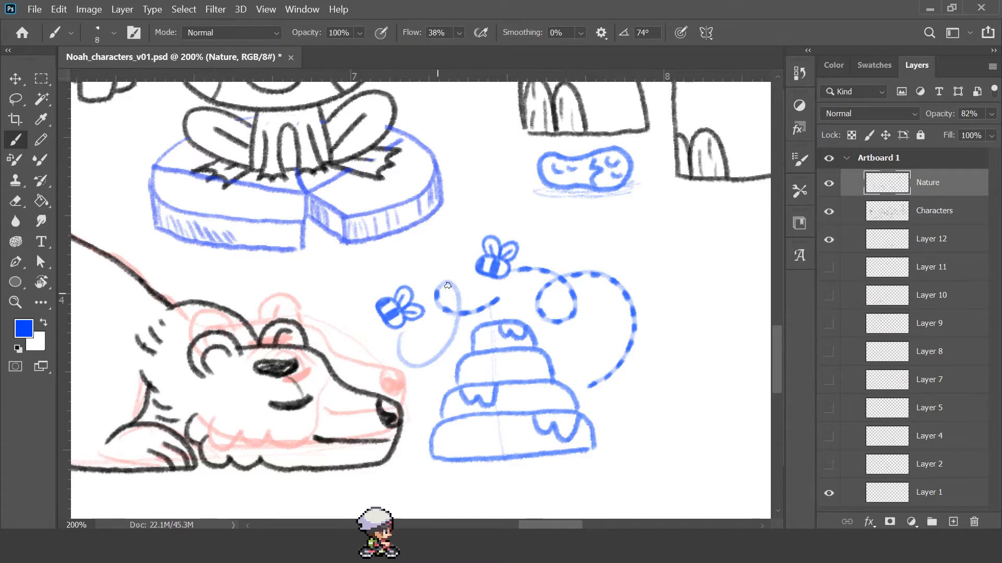
{"action": "mouse_move", "coordinate": [452, 340]}
{"action": "left_mouse_down"}
{"action": "mouse_move", "coordinate": [423, 361]}
{"action": "mouse_move", "coordinate": [403, 327]}
{"action": "mouse_move", "coordinate": [300, 330]}
{"action": "left_mouse_up"}
{"action": "left_click", "coordinate": [832, 239]}
{"action": "key", "text": "z"}
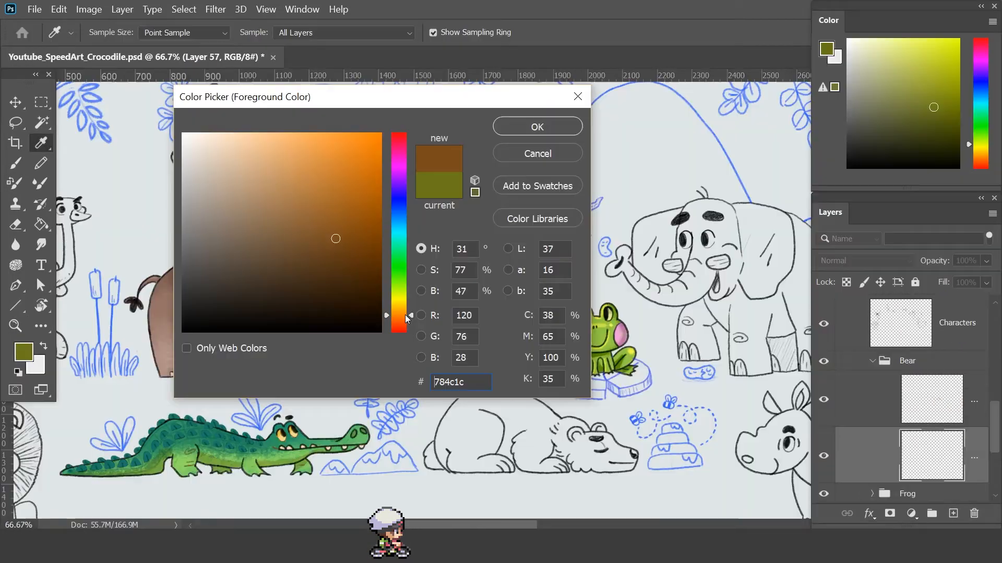
- Choose the reddish brown #8f4f2f as the drawing colour and pick a brush preset for painting the bear
{"action": "left_click_drag", "start_coordinate": [335, 234], "coordinate": [315, 221]}
{"action": "left_click_drag", "start_coordinate": [386, 319], "coordinate": [386, 322]}
{"action": "left_click", "coordinate": [522, 130]}
{"action": "key", "text": "b"}
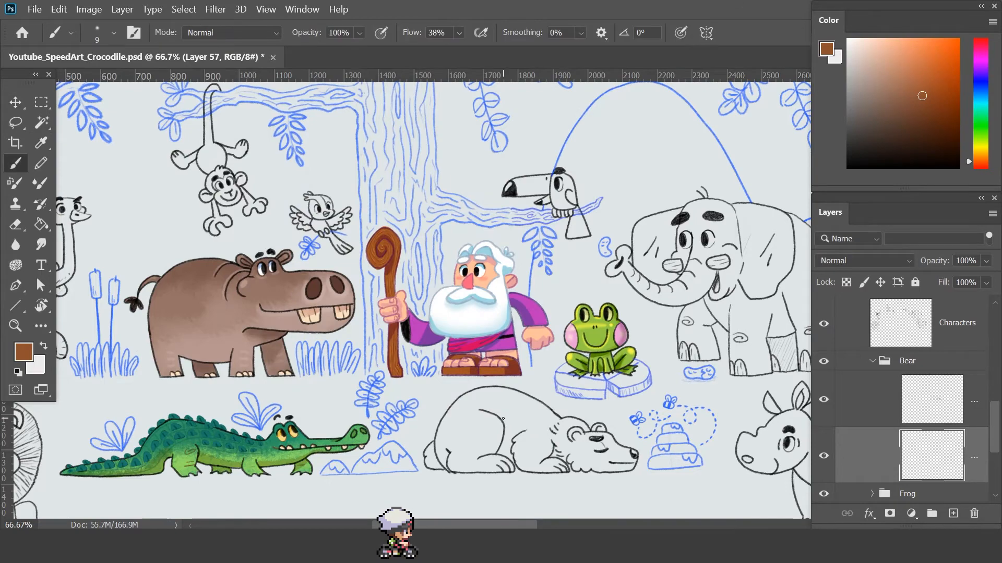
{"action": "left_click", "coordinate": [97, 32]}
{"action": "left_click", "coordinate": [105, 231]}
{"action": "left_click", "coordinate": [504, 411]}
{"action": "key", "text": "bracketright"}
{"action": "key", "text": "bracketright"}
{"action": "key", "text": "bracketright"}
{"action": "key", "text": "bracketright"}
{"action": "key", "text": "bracketright"}
{"action": "key", "text": "bracketright"}
{"action": "key", "text": "bracketright"}
{"action": "key", "text": "bracketright"}
{"action": "key", "text": "bracketright"}
{"action": "mouse_move", "coordinate": [506, 408]}
{"action": "left_mouse_down"}
{"action": "mouse_move", "coordinate": [541, 425]}
{"action": "mouse_move", "coordinate": [513, 382]}
{"action": "left_mouse_up"}
{"action": "key", "text": "z"}
{"action": "left_click", "coordinate": [611, 449]}
{"action": "key", "text": "ctrl+z"}
{"action": "key", "text": "e"}
{"action": "left_click_drag", "start_coordinate": [392, 353], "coordinate": [373, 326]}
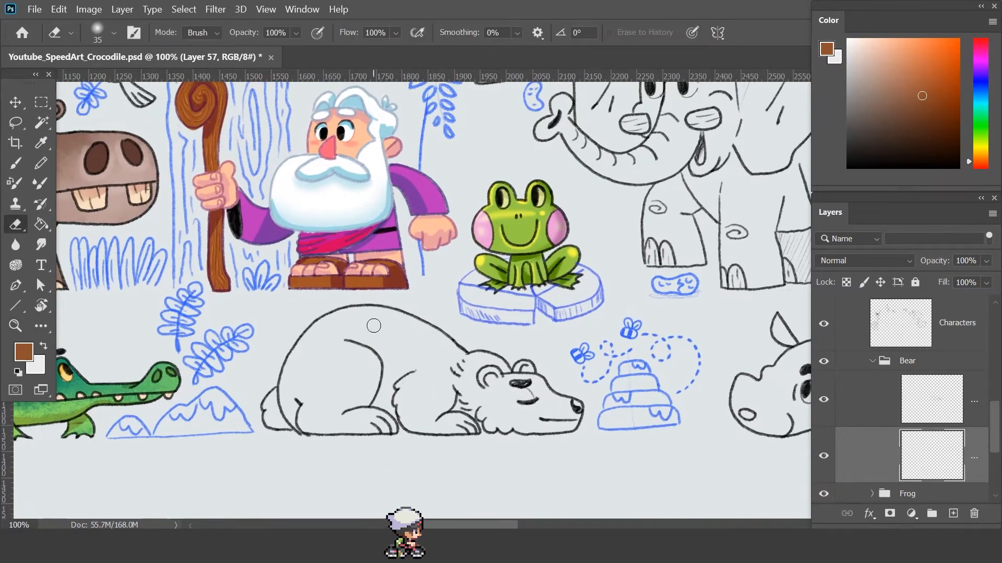
- Paint a brown band inside the bear's outline along the head, back, tail and paws with a 15 px brush
{"action": "key", "text": "b"}
{"action": "key", "text": "z"}
{"action": "left_click", "coordinate": [540, 409]}
{"action": "key", "text": "b"}
{"action": "mouse_move", "coordinate": [612, 411]}
{"action": "left_mouse_down"}
{"action": "mouse_move", "coordinate": [624, 423]}
{"action": "mouse_move", "coordinate": [506, 338]}
{"action": "mouse_move", "coordinate": [532, 356]}
{"action": "left_mouse_up"}
{"action": "key", "text": "bracketleft"}
{"action": "key", "text": "bracketleft"}
{"action": "left_click", "coordinate": [114, 33]}
{"action": "left_click", "coordinate": [567, 413]}
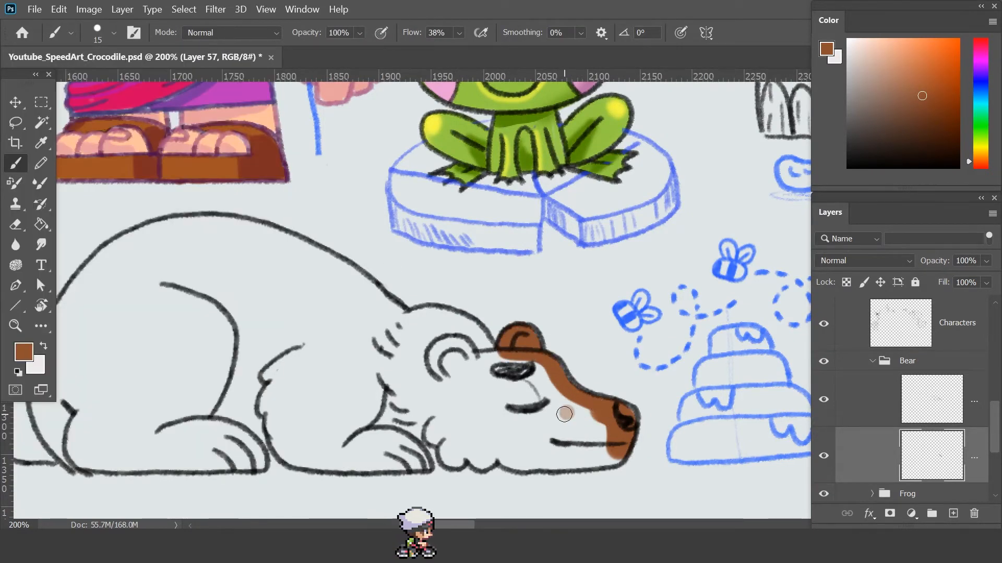
{"action": "mouse_move", "coordinate": [564, 414]}
{"action": "left_mouse_down"}
{"action": "mouse_move", "coordinate": [598, 373]}
{"action": "mouse_move", "coordinate": [407, 313]}
{"action": "mouse_move", "coordinate": [269, 235]}
{"action": "mouse_move", "coordinate": [75, 295]}
{"action": "left_mouse_up"}
{"action": "mouse_move", "coordinate": [396, 317]}
{"action": "left_mouse_down"}
{"action": "mouse_move", "coordinate": [336, 260]}
{"action": "mouse_move", "coordinate": [97, 272]}
{"action": "mouse_move", "coordinate": [443, 243]}
{"action": "mouse_move", "coordinate": [399, 389]}
{"action": "mouse_move", "coordinate": [368, 373]}
{"action": "mouse_move", "coordinate": [378, 420]}
{"action": "mouse_move", "coordinate": [420, 401]}
{"action": "mouse_move", "coordinate": [433, 426]}
{"action": "left_mouse_up"}
{"action": "mouse_move", "coordinate": [623, 425]}
{"action": "left_mouse_down"}
{"action": "mouse_move", "coordinate": [439, 427]}
{"action": "mouse_move", "coordinate": [651, 407]}
{"action": "mouse_move", "coordinate": [456, 348]}
{"action": "left_mouse_up"}
{"action": "mouse_move", "coordinate": [540, 358]}
{"action": "left_mouse_down"}
{"action": "mouse_move", "coordinate": [447, 376]}
{"action": "mouse_move", "coordinate": [410, 365]}
{"action": "left_mouse_up"}
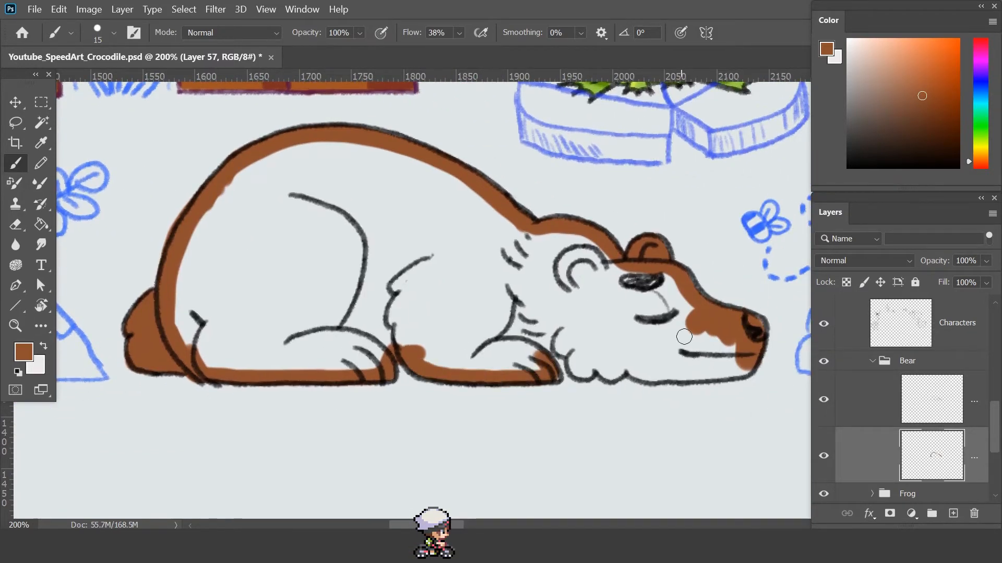
- Fill the rest of the bear's body, head and legs with brown and cover the remaining gaps
{"action": "left_click_drag", "start_coordinate": [684, 337], "coordinate": [480, 308]}
{"action": "mouse_move", "coordinate": [542, 336]}
{"action": "left_mouse_down"}
{"action": "mouse_move", "coordinate": [399, 339]}
{"action": "mouse_move", "coordinate": [337, 316]}
{"action": "mouse_move", "coordinate": [351, 350]}
{"action": "left_mouse_up"}
{"action": "left_click", "coordinate": [408, 302]}
{"action": "key", "text": "b"}
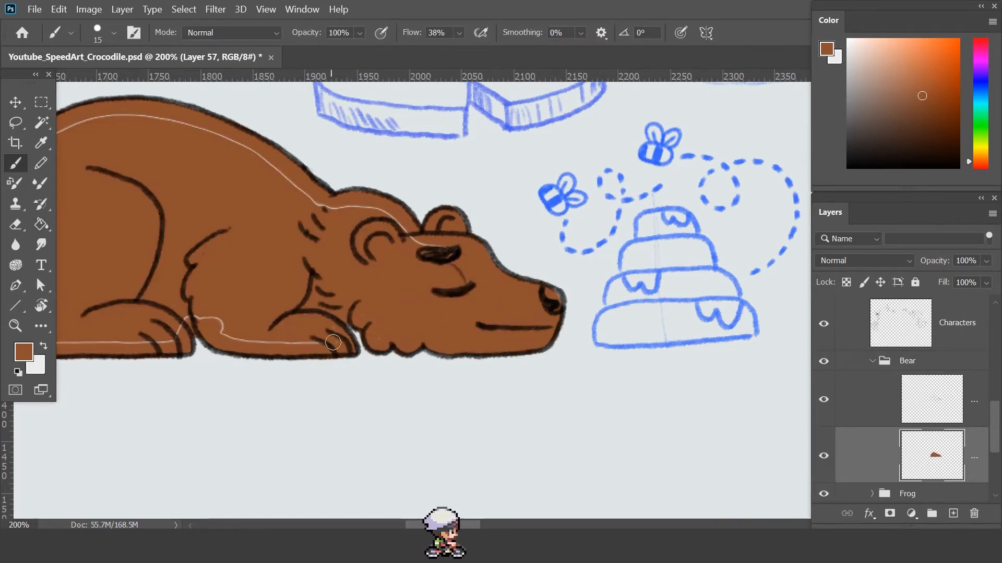
{"action": "left_click_drag", "start_coordinate": [333, 342], "coordinate": [509, 376]}
{"action": "mouse_move", "coordinate": [204, 398]}
{"action": "left_mouse_down"}
{"action": "mouse_move", "coordinate": [249, 183]}
{"action": "mouse_move", "coordinate": [400, 201]}
{"action": "mouse_move", "coordinate": [516, 270]}
{"action": "mouse_move", "coordinate": [578, 276]}
{"action": "left_mouse_up"}
- Touch up the edge of the brown fill along the back of the bear's head
{"action": "key", "text": "z"}
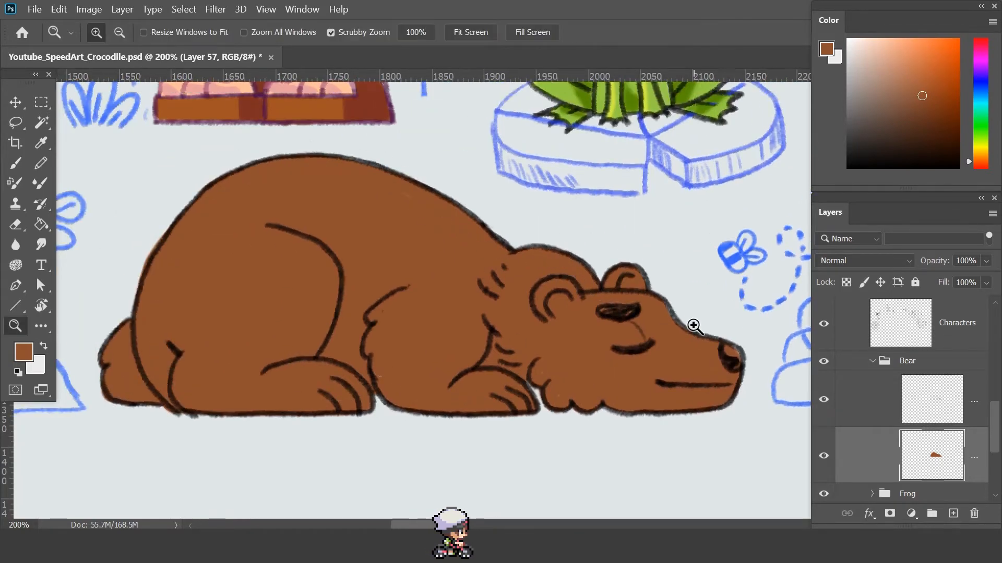
{"action": "key", "text": "b"}
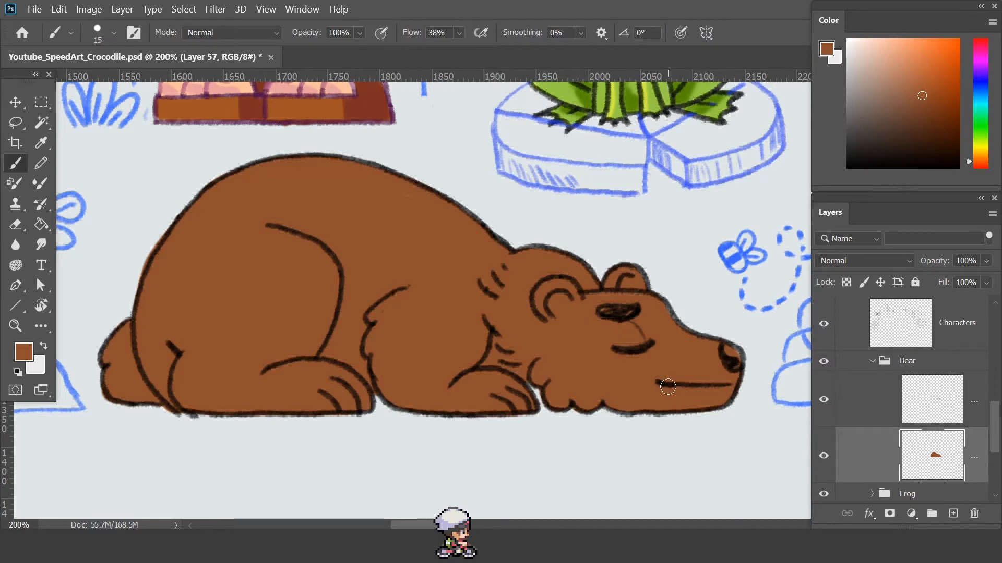
{"action": "left_click_drag", "start_coordinate": [566, 258], "coordinate": [524, 245]}
{"action": "key", "text": "e"}
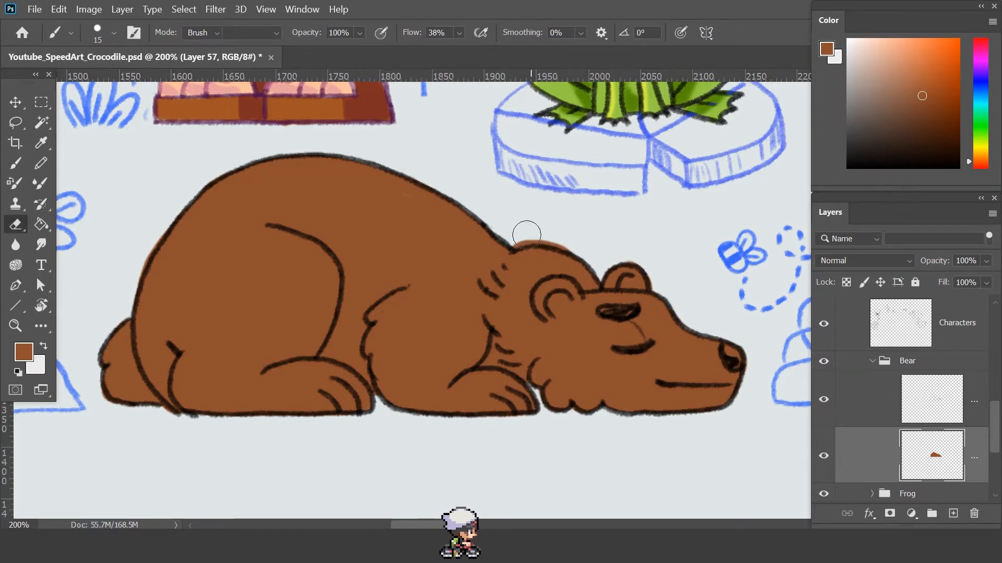
{"action": "key", "text": "ctrl+z"}
{"action": "left_click", "coordinate": [516, 245], "text": "alt"}
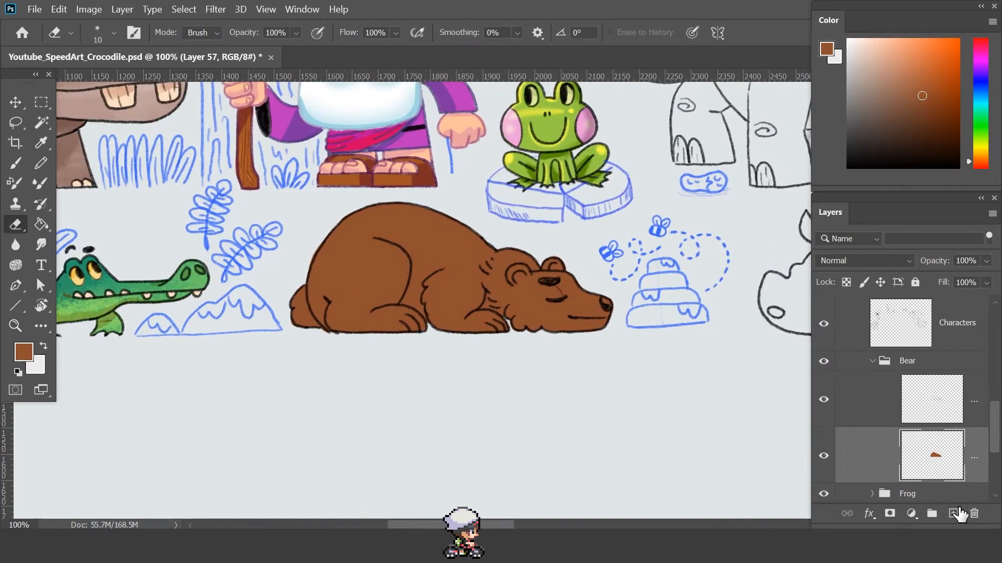
- Add a new layer clipped to the bear's brown fill and choose a bright blue as the drawing colour
{"action": "key", "text": "z"}
{"action": "left_click", "coordinate": [954, 519]}
{"action": "left_click", "coordinate": [635, 334]}
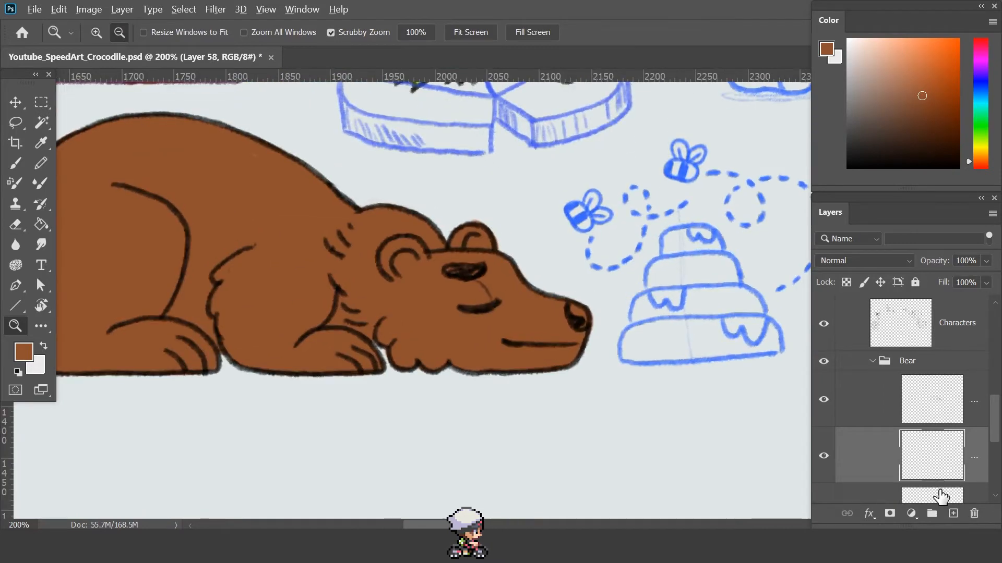
{"action": "left_click", "coordinate": [940, 485], "text": "alt"}
{"action": "key", "text": "i"}
{"action": "left_click", "coordinate": [26, 352]}
{"action": "left_click", "coordinate": [347, 170]}
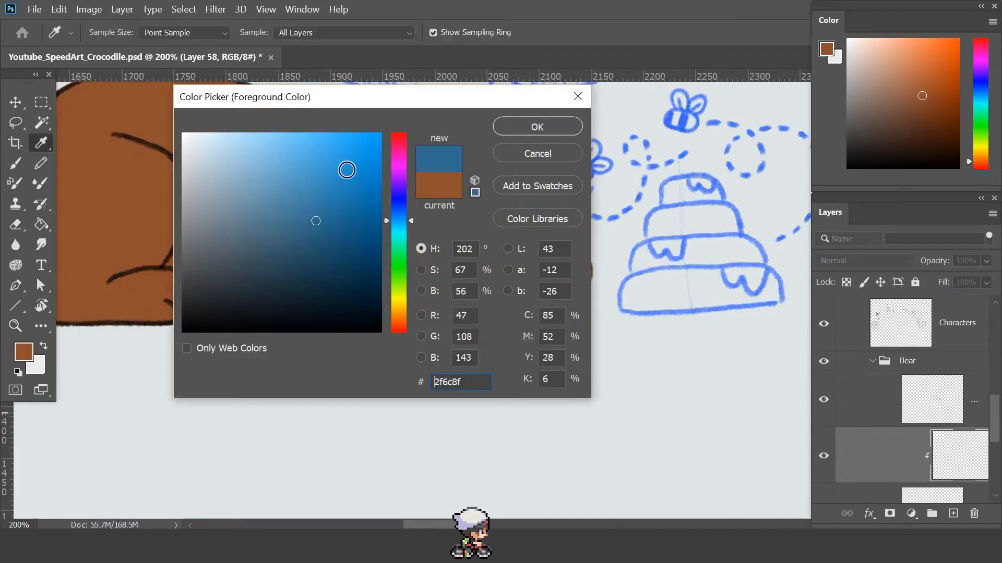
{"action": "left_click", "coordinate": [520, 125]}
- Paint the bear's nose blue with an 8 px brush
{"action": "left_click", "coordinate": [580, 276]}
{"action": "key", "text": "b"}
{"action": "key", "text": "bracketleft"}
{"action": "key", "text": "bracketleft"}
{"action": "key", "text": "bracketleft"}
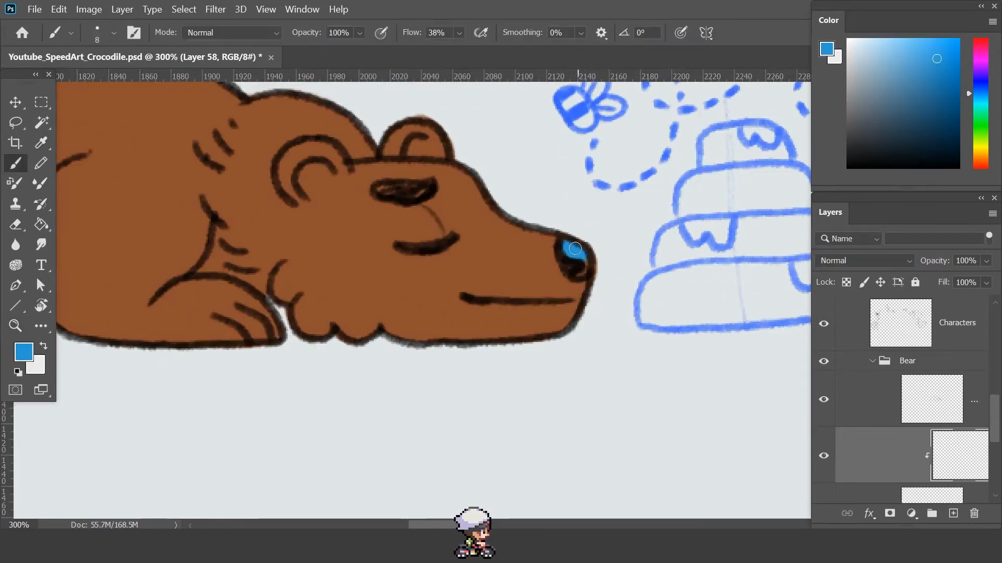
{"action": "left_click", "coordinate": [646, 185], "text": "alt"}
- Add another clipped layer directly above the bear's brown fill, beneath the nose layer
{"action": "left_click_drag", "start_coordinate": [461, 202], "coordinate": [550, 304]}
{"action": "left_click", "coordinate": [400, 309], "text": "alt"}
{"action": "left_click", "coordinate": [478, 334], "text": "ctrl"}
{"action": "mouse_move", "coordinate": [398, 298]}
{"action": "left_mouse_down"}
{"action": "mouse_move", "coordinate": [468, 319]}
{"action": "mouse_move", "coordinate": [435, 330]}
{"action": "left_mouse_up"}
{"action": "left_click", "coordinate": [953, 515]}
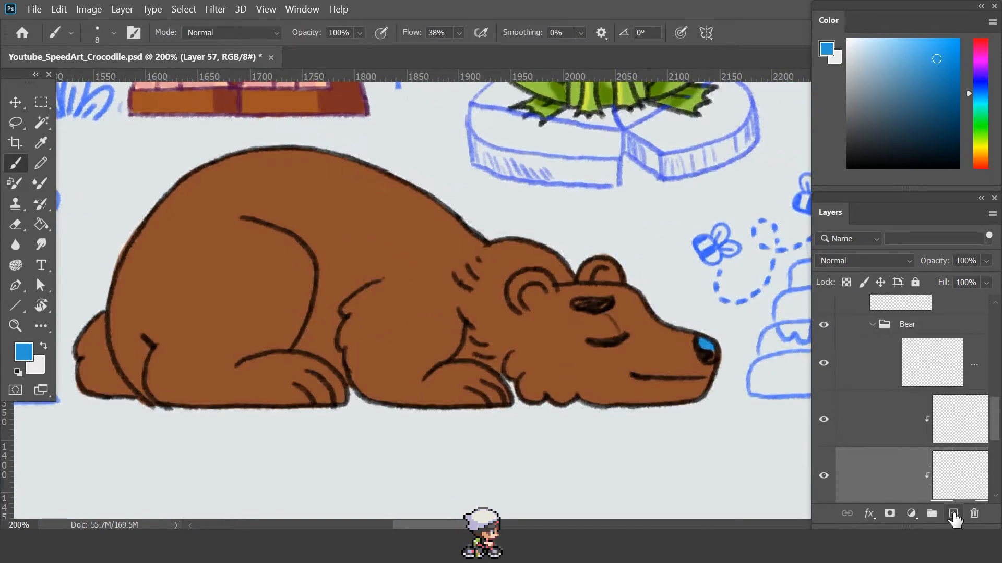
- Sample the bear's brown and shift its hue to a dark crimson for the drawing colour
{"action": "key", "text": "i"}
{"action": "left_click", "coordinate": [304, 313]}
{"action": "left_click", "coordinate": [24, 352]}
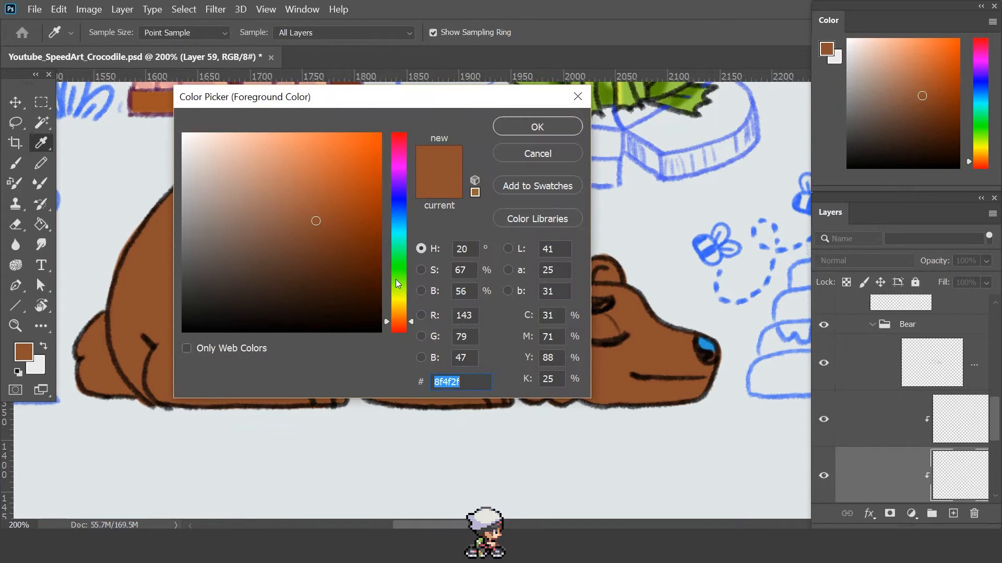
{"action": "left_click", "coordinate": [404, 146]}
{"action": "key", "text": "Return"}
- Lasso the bear's tail with a jagged fur edge and shade it crimson using a soft 40 px brush
{"action": "key", "text": "l"}
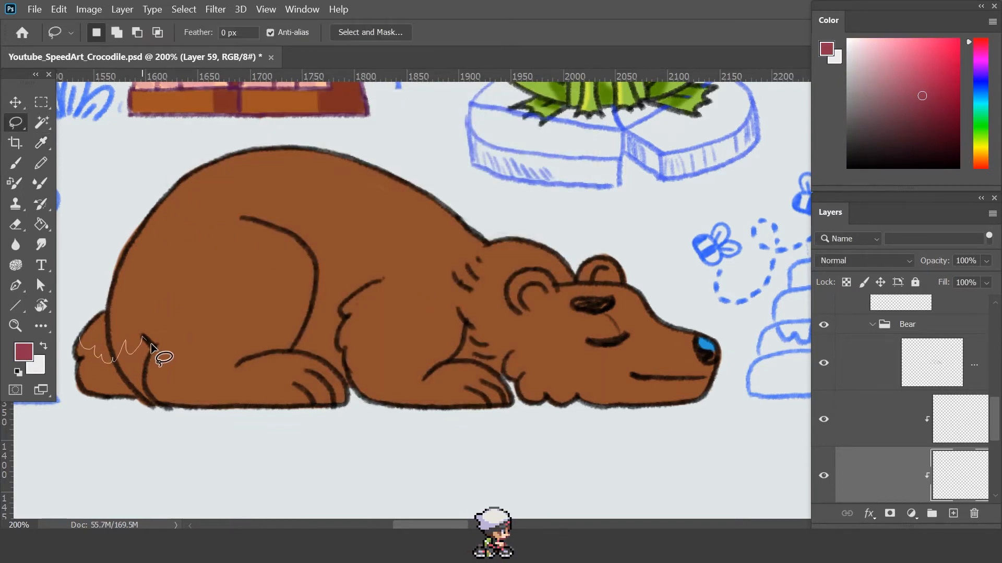
{"action": "left_click_drag", "start_coordinate": [77, 338], "coordinate": [73, 340]}
{"action": "key", "text": "b"}
{"action": "key", "text": "bracketright"}
{"action": "key", "text": "bracketright"}
{"action": "key", "text": "bracketright"}
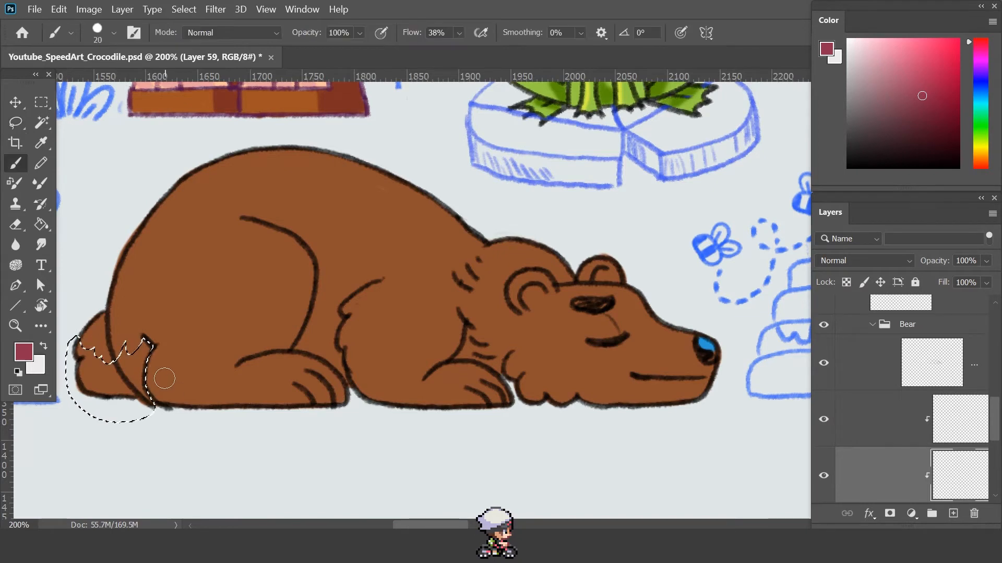
{"action": "left_click", "coordinate": [114, 32]}
{"action": "left_click", "coordinate": [112, 202]}
{"action": "left_click", "coordinate": [99, 271]}
{"action": "key", "text": "Return"}
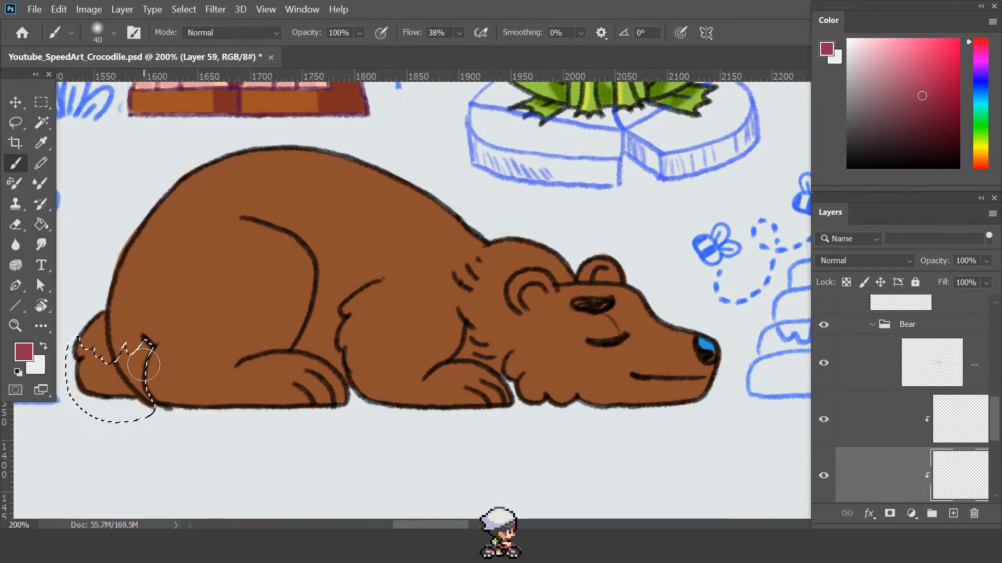
{"action": "mouse_move", "coordinate": [143, 387]}
{"action": "left_mouse_down"}
{"action": "mouse_move", "coordinate": [86, 373]}
{"action": "mouse_move", "coordinate": [103, 388]}
{"action": "mouse_move", "coordinate": [142, 371]}
{"action": "mouse_move", "coordinate": [141, 396]}
{"action": "left_mouse_up"}
- Darken the crimson drawing colour slightly and paint over the tail's shading with it
{"action": "left_click", "coordinate": [257, 329], "text": "alt"}
{"action": "left_click", "coordinate": [257, 329], "text": "alt"}
{"action": "left_click_drag", "start_coordinate": [307, 283], "coordinate": [390, 331]}
{"action": "left_click", "coordinate": [351, 380], "text": "ctrl"}
{"action": "left_click", "coordinate": [350, 379], "text": "ctrl"}
{"action": "left_click", "coordinate": [24, 355]}
{"action": "left_click", "coordinate": [324, 239]}
{"action": "left_click", "coordinate": [522, 129]}
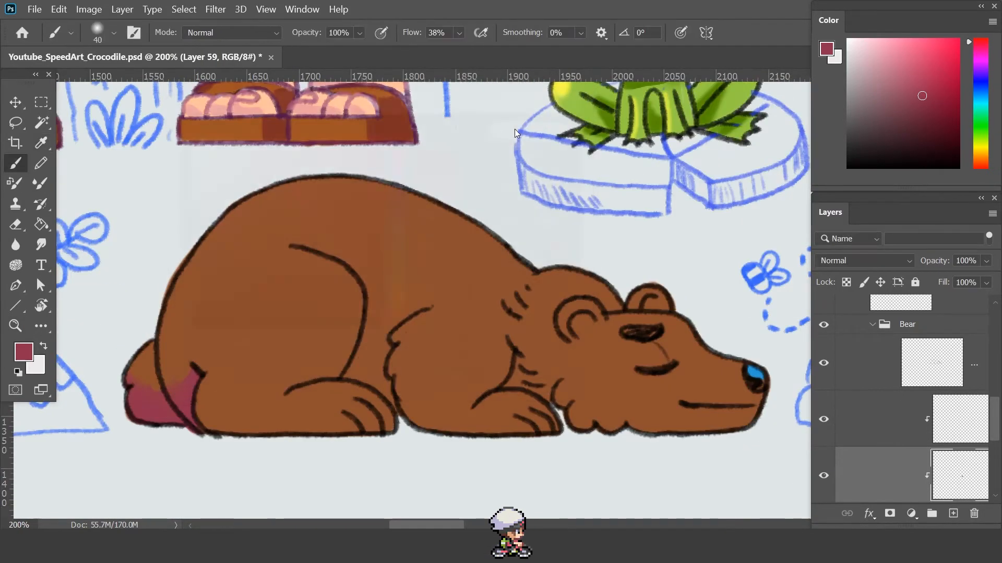
{"action": "mouse_move", "coordinate": [191, 403]}
{"action": "left_mouse_down"}
{"action": "mouse_move", "coordinate": [179, 424]}
{"action": "mouse_move", "coordinate": [165, 385]}
{"action": "mouse_move", "coordinate": [128, 372]}
{"action": "mouse_move", "coordinate": [160, 424]}
{"action": "left_mouse_up"}
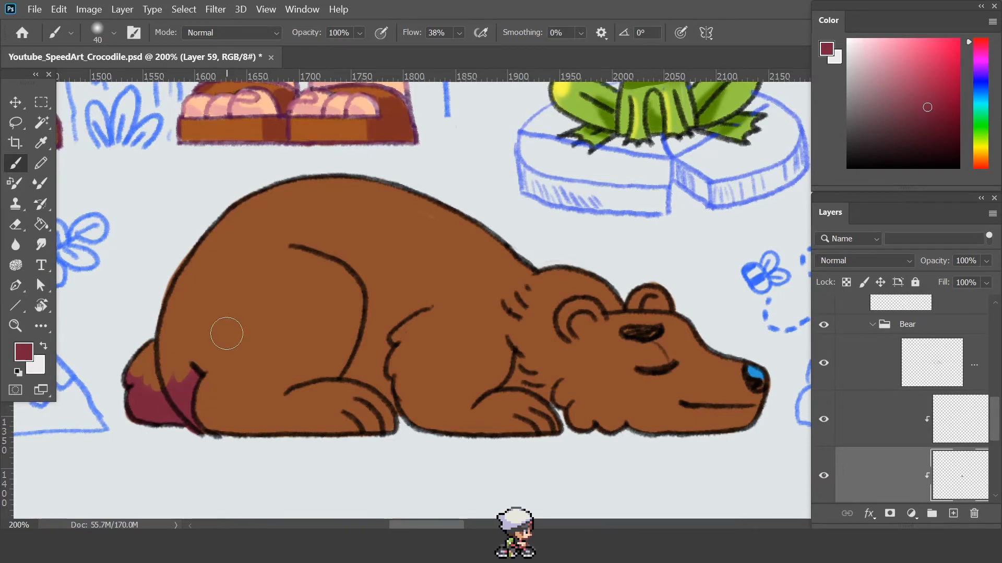
- Lasso the belly area between the hind and front legs with a jagged upper edge and shade it dark crimson
{"action": "key", "text": "l"}
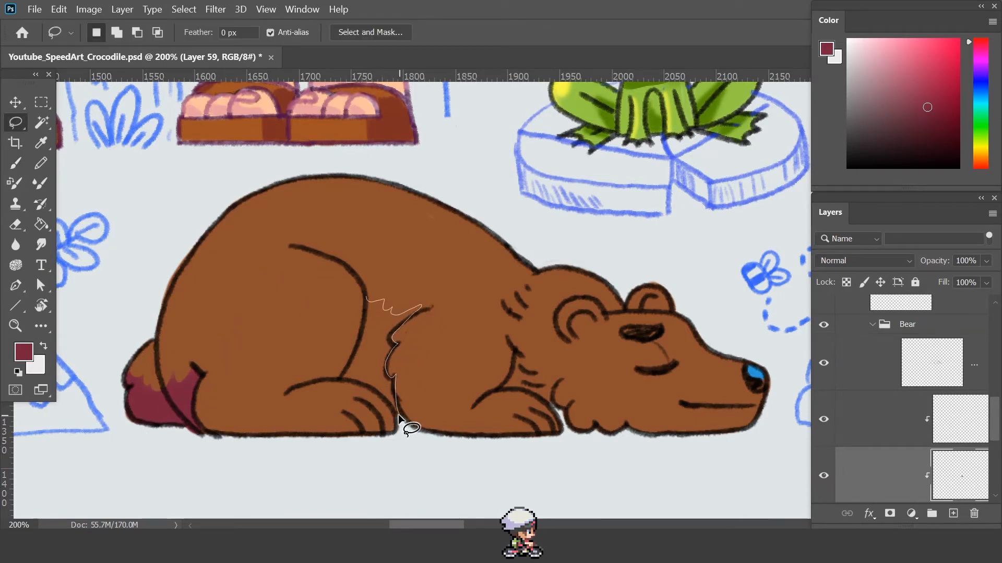
{"action": "left_click_drag", "start_coordinate": [429, 307], "coordinate": [368, 304]}
{"action": "key", "text": "b"}
{"action": "mouse_move", "coordinate": [365, 327]}
{"action": "left_mouse_down"}
{"action": "mouse_move", "coordinate": [375, 350]}
{"action": "mouse_move", "coordinate": [386, 312]}
{"action": "mouse_move", "coordinate": [383, 390]}
{"action": "left_mouse_up"}
{"action": "key", "text": "ctrl+d"}
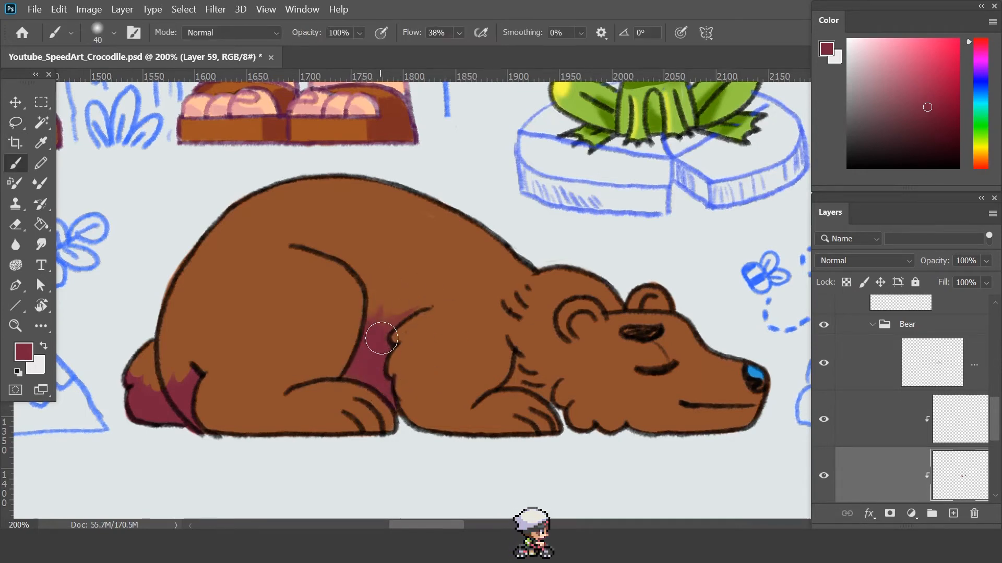
{"action": "mouse_move", "coordinate": [373, 340]}
{"action": "left_mouse_down"}
{"action": "mouse_move", "coordinate": [422, 305]}
{"action": "mouse_move", "coordinate": [375, 326]}
{"action": "left_mouse_up"}
- Lasso the lower front leg with a jagged fur edge and subtract small fur tufts from the selection
{"action": "left_click_drag", "start_coordinate": [632, 361], "coordinate": [530, 340]}
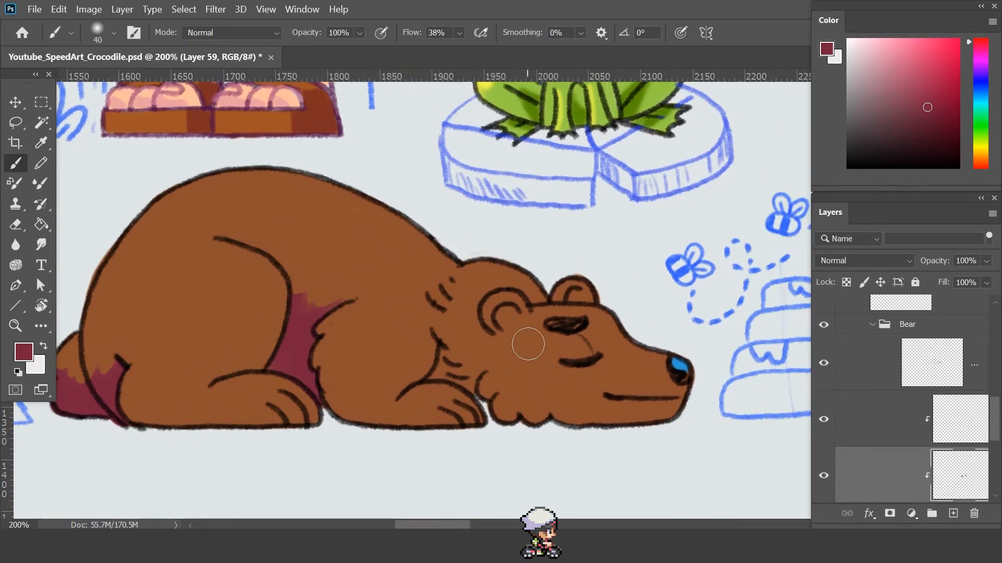
{"action": "key", "text": "l"}
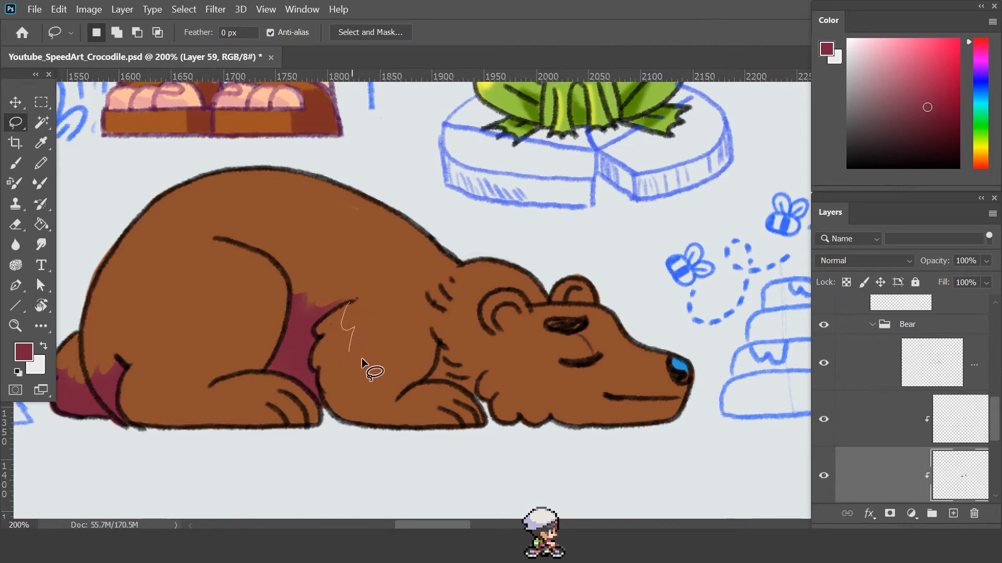
{"action": "mouse_move", "coordinate": [407, 367]}
{"action": "left_mouse_down"}
{"action": "mouse_move", "coordinate": [424, 379]}
{"action": "mouse_move", "coordinate": [408, 411]}
{"action": "left_mouse_up"}
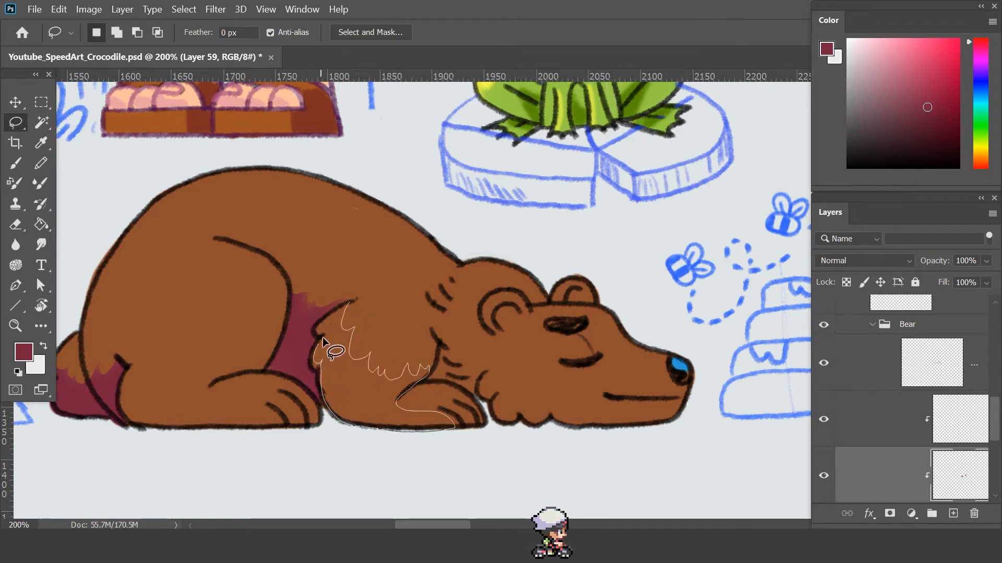
{"action": "left_click_drag", "start_coordinate": [333, 327], "coordinate": [336, 331]}
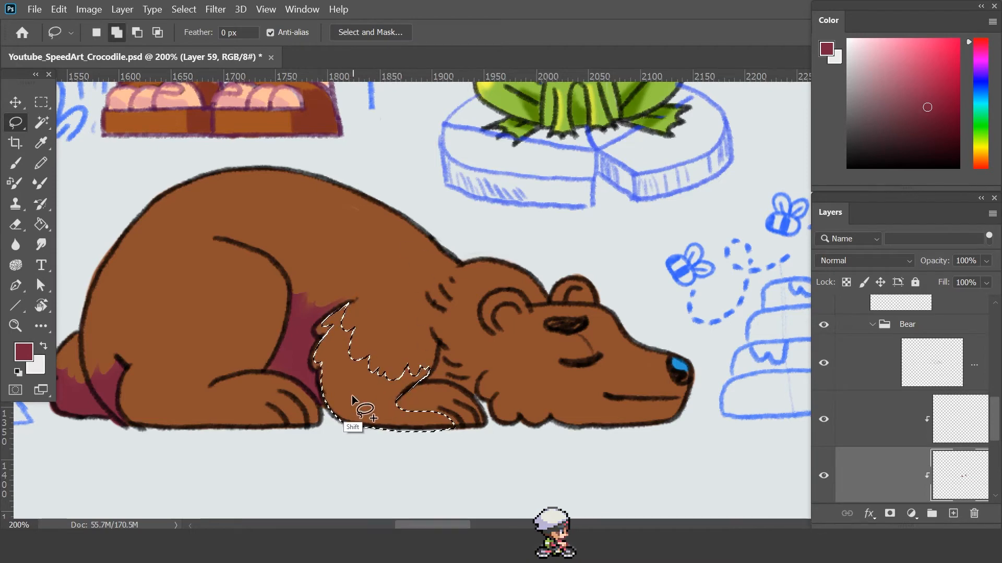
{"action": "mouse_move", "coordinate": [349, 385]}
{"action": "left_mouse_down"}
{"action": "mouse_move", "coordinate": [361, 383]}
{"action": "mouse_move", "coordinate": [353, 379]}
{"action": "left_mouse_up"}
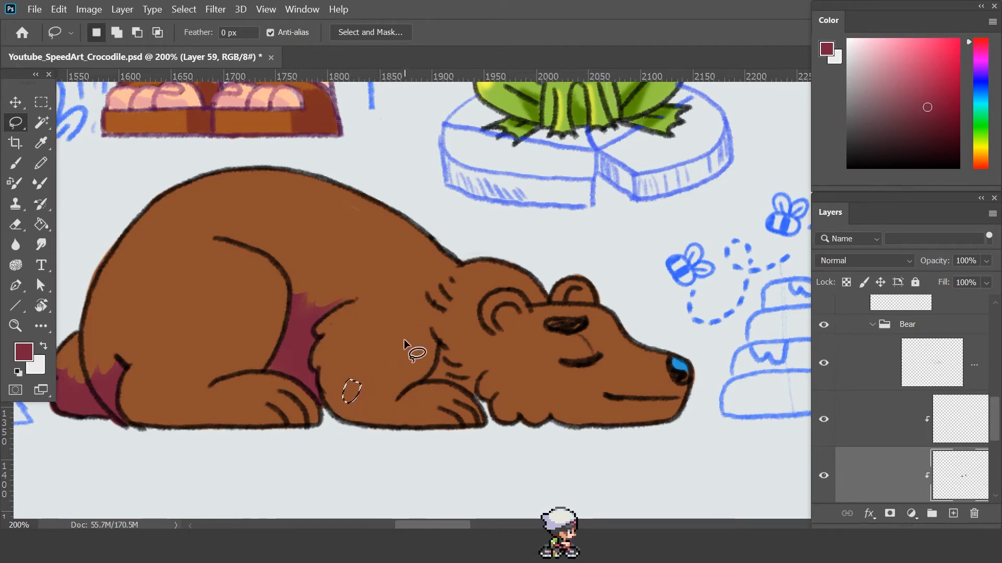
{"action": "key", "text": "ctrl+z"}
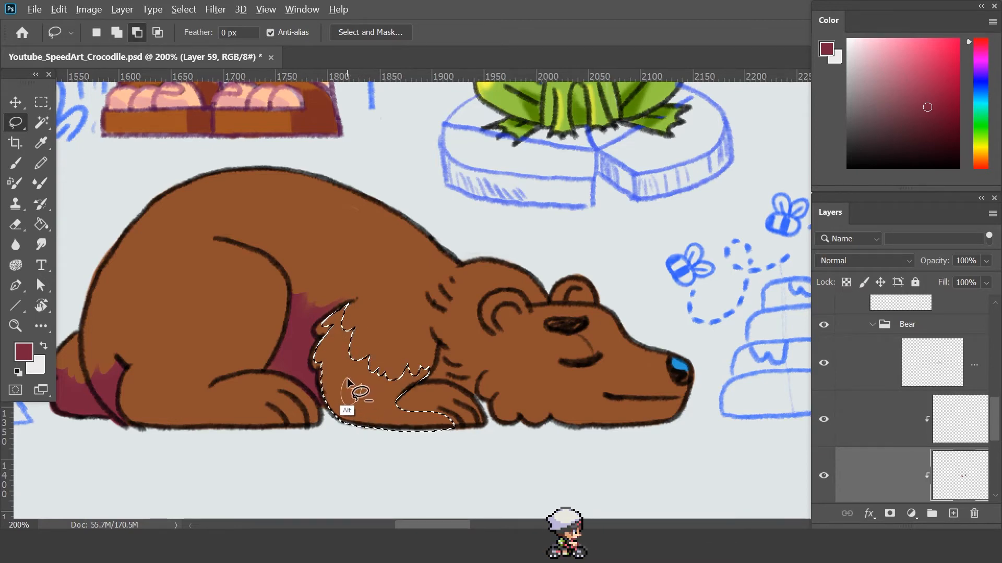
{"action": "mouse_move", "coordinate": [349, 382]}
{"action": "left_mouse_down"}
{"action": "mouse_move", "coordinate": [345, 371]}
{"action": "mouse_move", "coordinate": [360, 404]}
{"action": "left_mouse_up"}
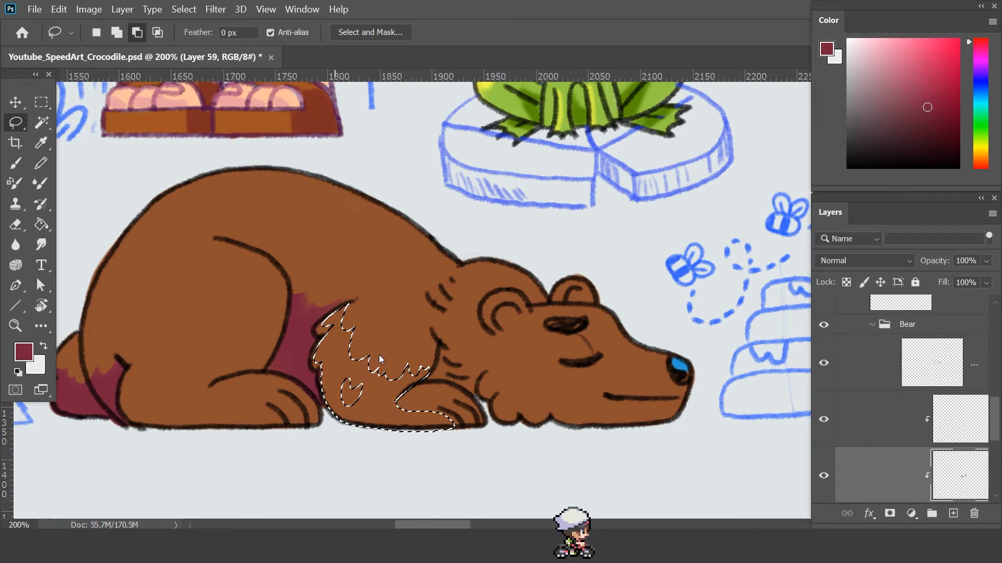
{"action": "key", "text": "ctrl+z"}
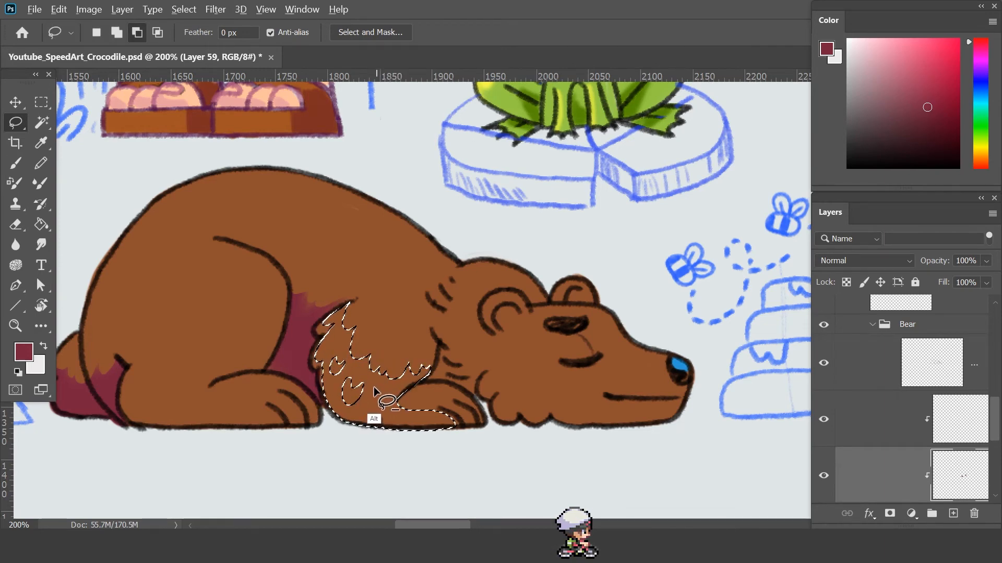
- Hide the selection outline and shade the front leg dark crimson around the fur tufts
{"action": "key", "text": "b"}
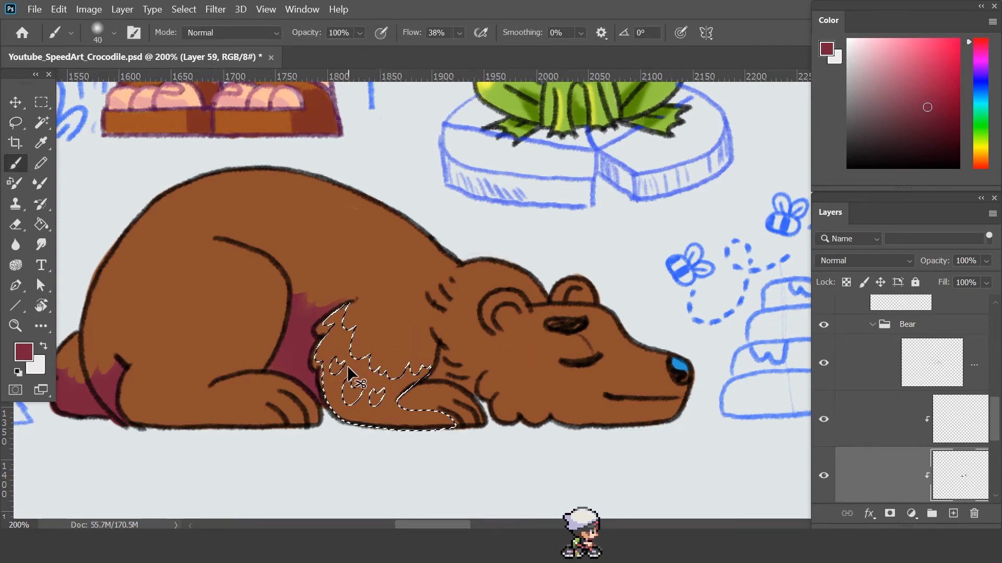
{"action": "key", "text": "ctrl+h"}
{"action": "mouse_move", "coordinate": [336, 336]}
{"action": "left_mouse_down"}
{"action": "mouse_move", "coordinate": [333, 381]}
{"action": "mouse_move", "coordinate": [354, 362]}
{"action": "mouse_move", "coordinate": [353, 383]}
{"action": "mouse_move", "coordinate": [379, 415]}
{"action": "mouse_move", "coordinate": [429, 405]}
{"action": "mouse_move", "coordinate": [441, 422]}
{"action": "mouse_move", "coordinate": [381, 420]}
{"action": "mouse_move", "coordinate": [350, 284]}
{"action": "mouse_move", "coordinate": [418, 364]}
{"action": "mouse_move", "coordinate": [410, 384]}
{"action": "left_mouse_up"}
{"action": "left_click", "coordinate": [114, 32]}
{"action": "double_click", "coordinate": [135, 356]}
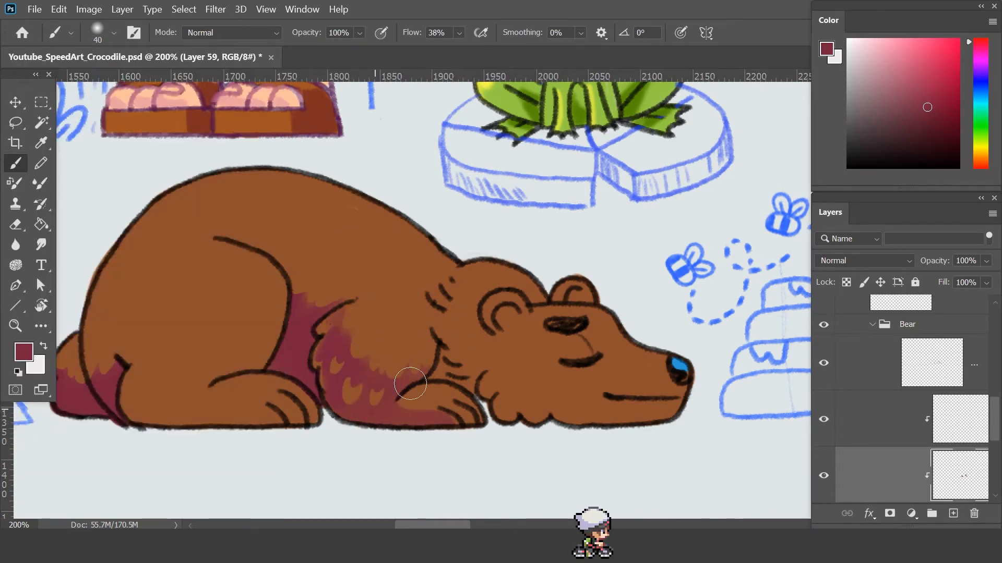
- Lasso the neck fur between the front leg and cheek with a jagged edge, shade it dark crimson and deselect
{"action": "key", "text": "z"}
{"action": "left_click", "coordinate": [456, 358], "text": "alt"}
{"action": "left_click", "coordinate": [455, 358], "text": "alt"}
{"action": "left_click", "coordinate": [431, 359]}
{"action": "left_click", "coordinate": [431, 363]}
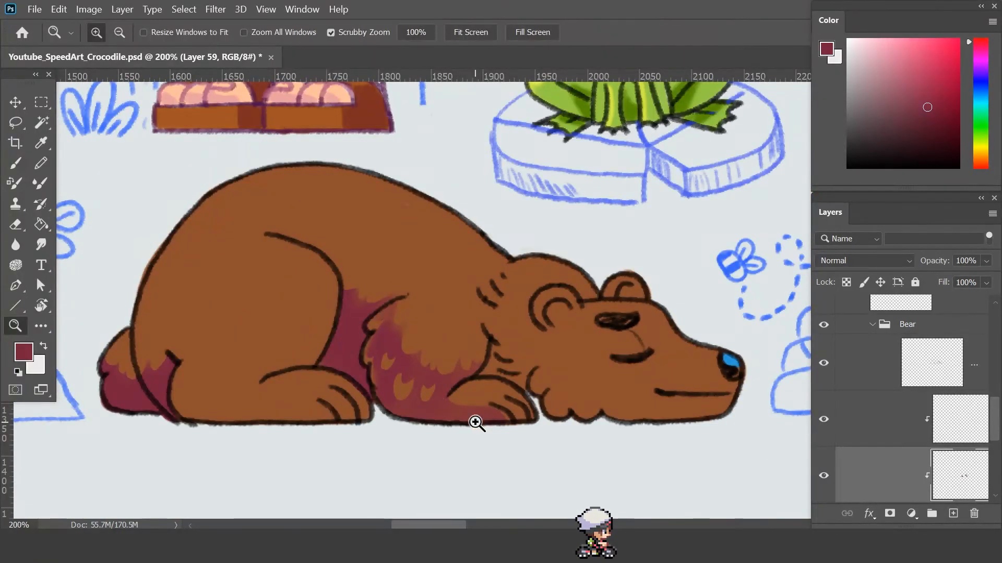
{"action": "key", "text": "b"}
{"action": "key", "text": "l"}
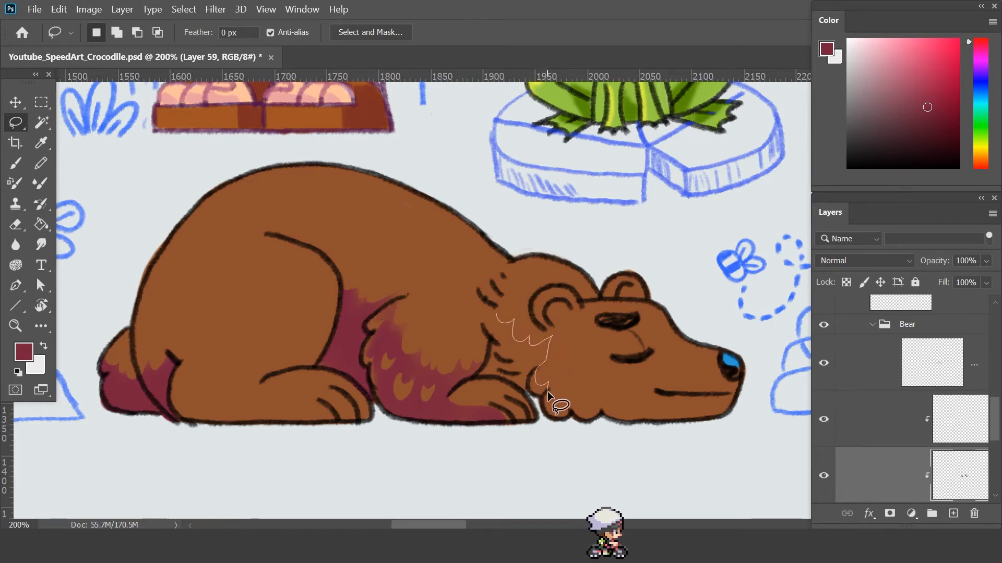
{"action": "mouse_move", "coordinate": [559, 415]}
{"action": "left_mouse_down"}
{"action": "mouse_move", "coordinate": [515, 386]}
{"action": "mouse_move", "coordinate": [476, 378]}
{"action": "mouse_move", "coordinate": [494, 339]}
{"action": "mouse_move", "coordinate": [494, 314]}
{"action": "left_mouse_up"}
{"action": "key", "text": "b"}
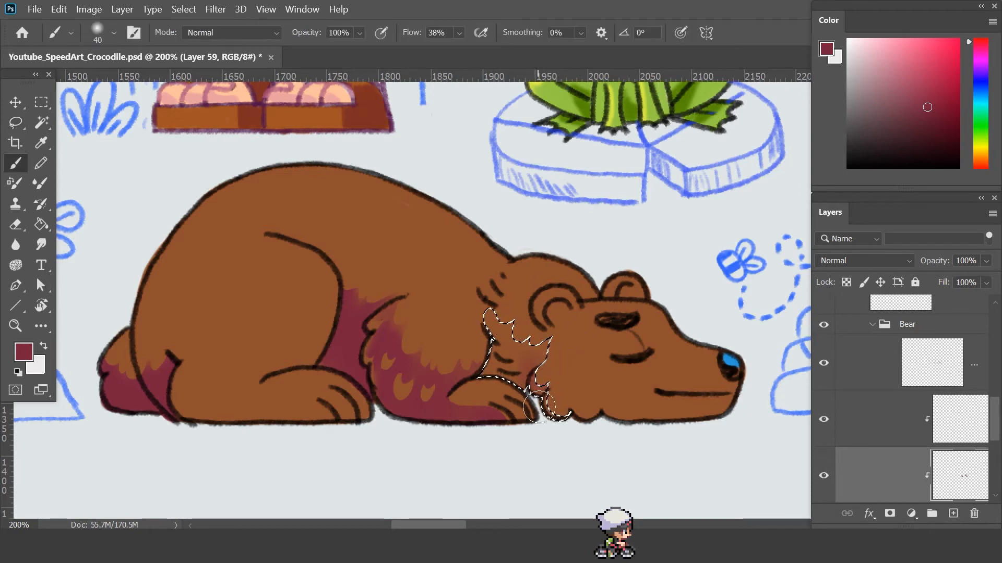
{"action": "mouse_move", "coordinate": [489, 357]}
{"action": "left_mouse_down"}
{"action": "mouse_move", "coordinate": [516, 386]}
{"action": "mouse_move", "coordinate": [553, 310]}
{"action": "mouse_move", "coordinate": [511, 365]}
{"action": "left_mouse_up"}
{"action": "key", "text": "ctrl+d"}
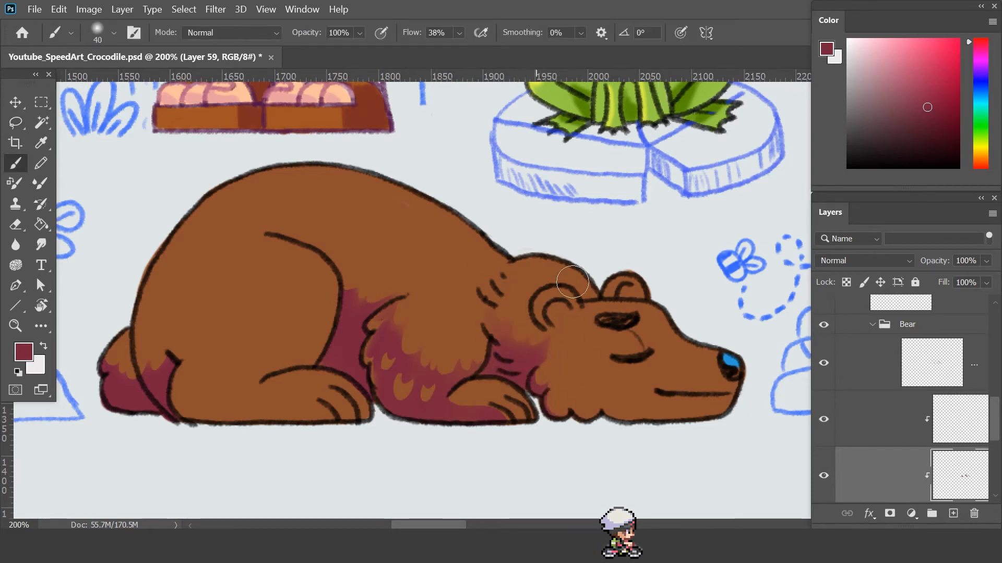
- Lasso the underside of the bear's jaw from nose to chin fur, shade it dark crimson and deselect
{"action": "left_click", "coordinate": [580, 346], "text": "ctrl+alt"}
{"action": "left_click", "coordinate": [581, 346], "text": "ctrl+alt"}
{"action": "left_click_drag", "start_coordinate": [629, 355], "coordinate": [535, 350]}
{"action": "left_click", "coordinate": [489, 355], "text": "ctrl"}
{"action": "left_click", "coordinate": [488, 355], "text": "ctrl"}
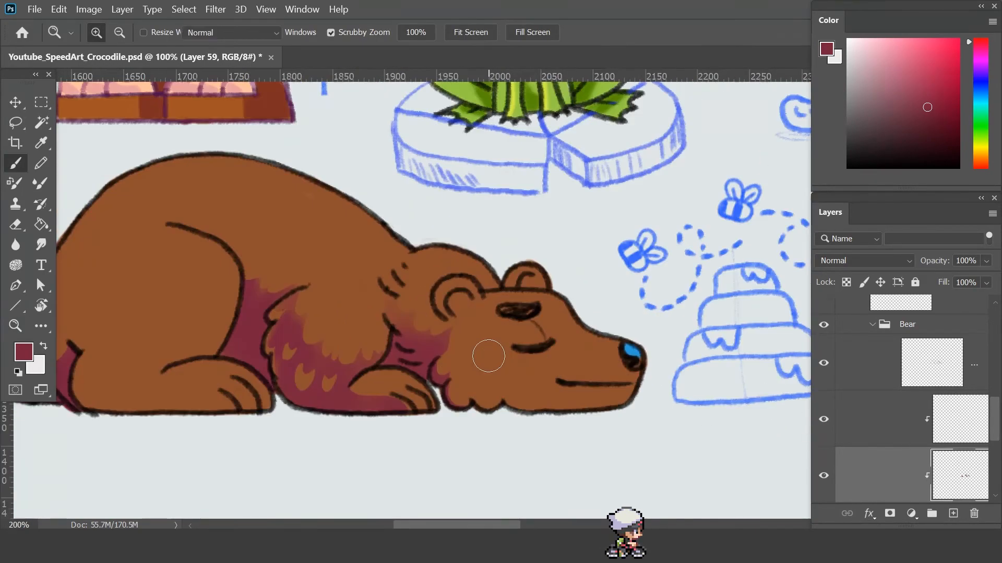
{"action": "key", "text": "l"}
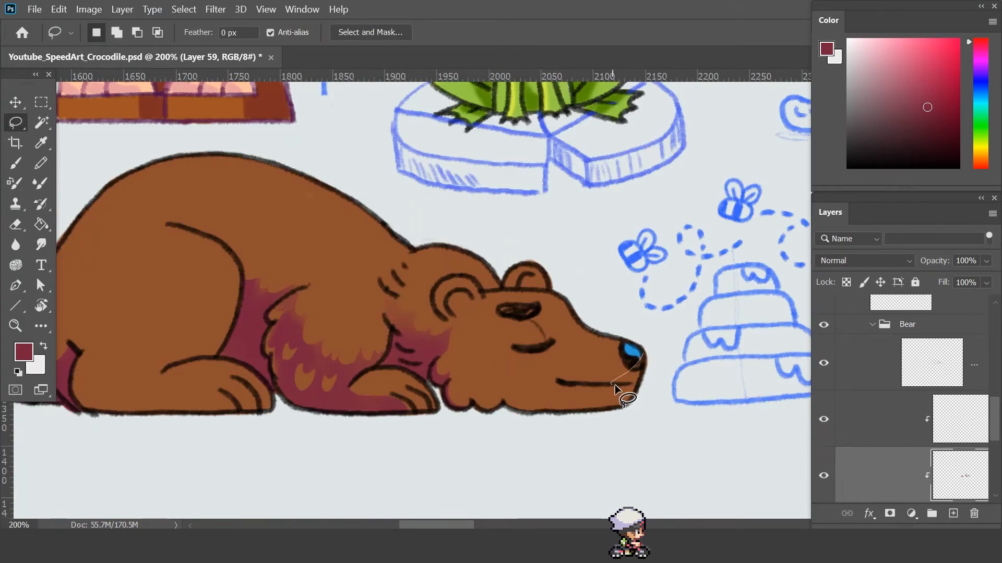
{"action": "mouse_move", "coordinate": [594, 398]}
{"action": "left_mouse_down"}
{"action": "mouse_move", "coordinate": [521, 393]}
{"action": "mouse_move", "coordinate": [502, 376]}
{"action": "mouse_move", "coordinate": [496, 387]}
{"action": "mouse_move", "coordinate": [446, 396]}
{"action": "mouse_move", "coordinate": [512, 410]}
{"action": "mouse_move", "coordinate": [651, 404]}
{"action": "mouse_move", "coordinate": [636, 346]}
{"action": "left_mouse_up"}
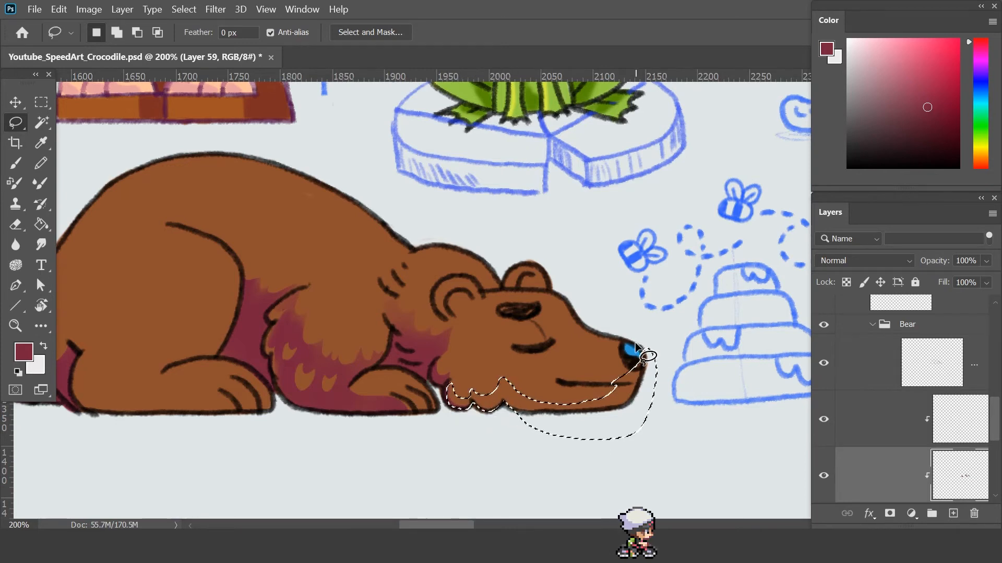
{"action": "key", "text": "ctrl+d"}
{"action": "key", "text": "b"}
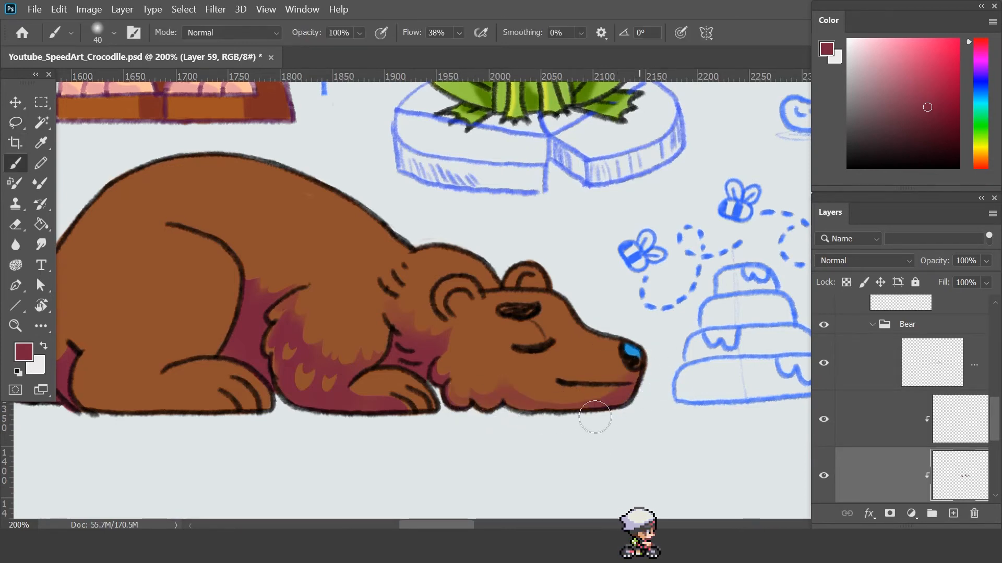
{"action": "left_click_drag", "start_coordinate": [507, 406], "coordinate": [477, 410]}
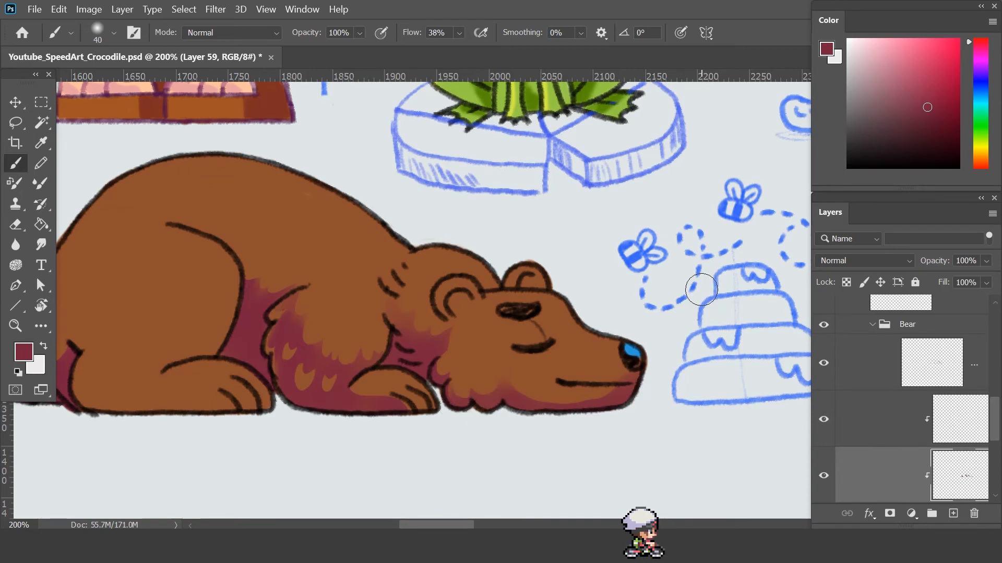
- Shade lassoed fur tufts on the bear's cheek and a small area beneath its eyebrow in dark crimson
{"action": "key", "text": "l"}
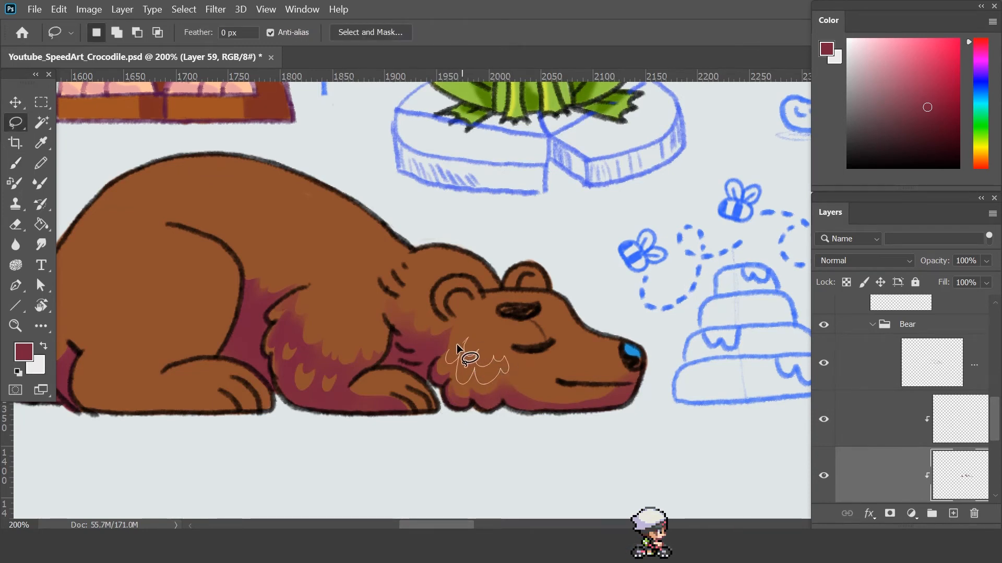
{"action": "key", "text": "b"}
{"action": "mouse_move", "coordinate": [451, 355]}
{"action": "left_mouse_down"}
{"action": "mouse_move", "coordinate": [512, 363]}
{"action": "mouse_move", "coordinate": [536, 322]}
{"action": "mouse_move", "coordinate": [510, 326]}
{"action": "mouse_move", "coordinate": [541, 313]}
{"action": "left_mouse_up"}
{"action": "key", "text": "l"}
{"action": "key", "text": "b"}
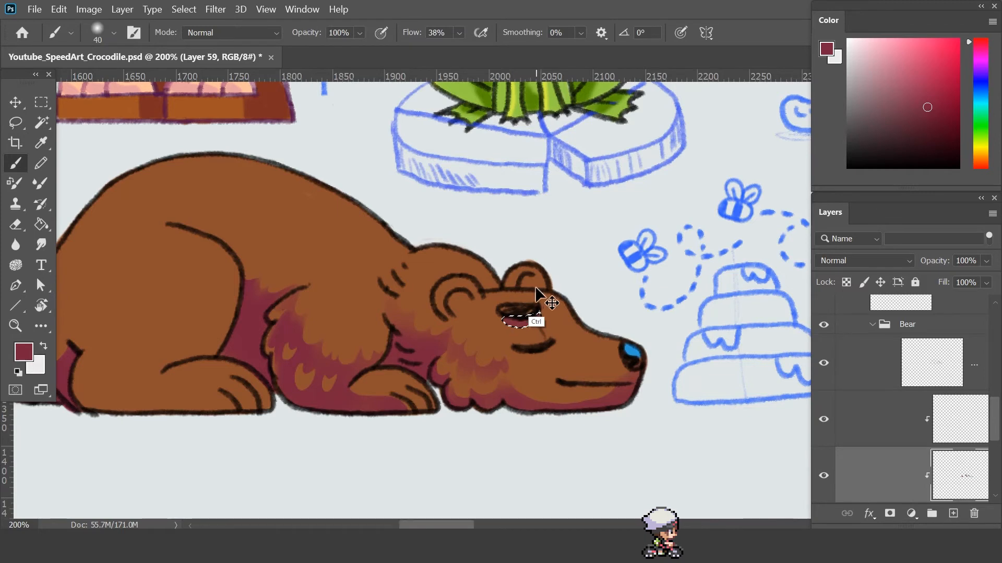
{"action": "key", "text": "ctrl+d"}
- Lasso the outer rims of both ears together, shade them dark crimson and deselect
{"action": "key", "text": "l"}
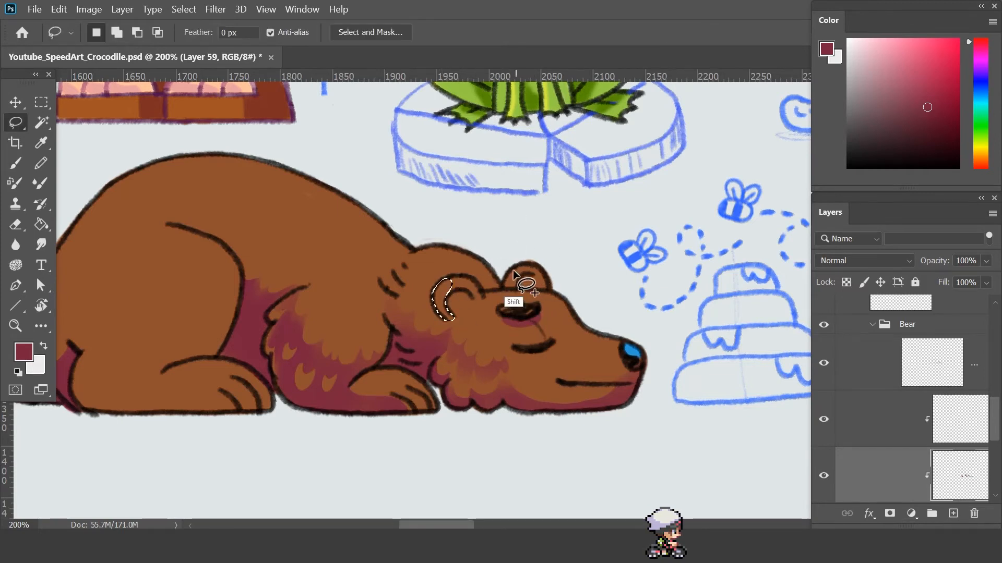
{"action": "mouse_move", "coordinate": [513, 271]}
{"action": "left_mouse_down"}
{"action": "mouse_move", "coordinate": [511, 290]}
{"action": "mouse_move", "coordinate": [530, 265]}
{"action": "mouse_move", "coordinate": [510, 286]}
{"action": "left_mouse_up"}
{"action": "key", "text": "b"}
{"action": "left_click_drag", "start_coordinate": [437, 292], "coordinate": [444, 310]}
{"action": "key", "text": "ctrl+d"}
- Lasso the bear's rump and lower hind leg with a jagged fur edge running down from the back
{"action": "key", "text": "z"}
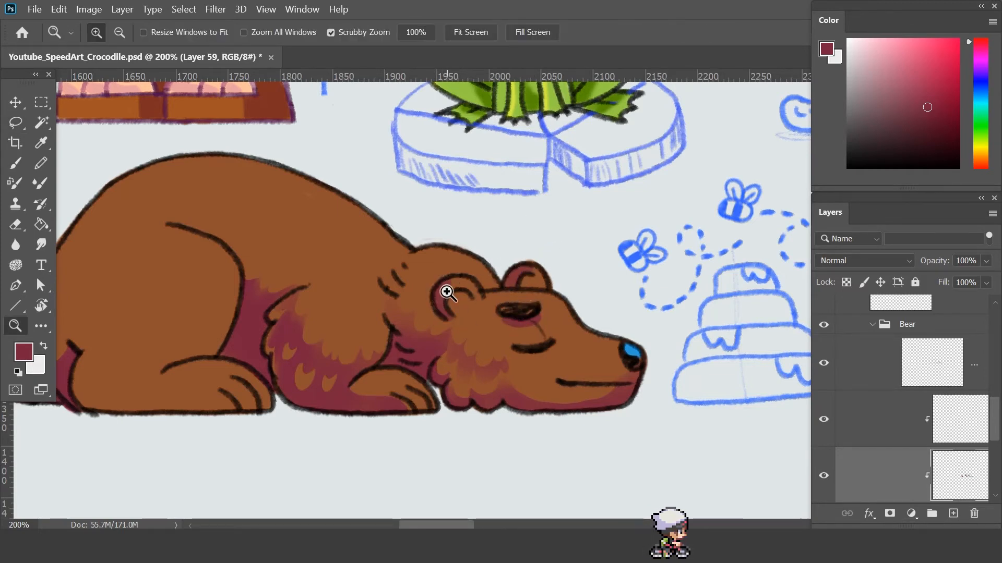
{"action": "left_click", "coordinate": [447, 293], "text": "alt"}
{"action": "left_click", "coordinate": [397, 284], "text": "alt"}
{"action": "left_click_drag", "start_coordinate": [371, 267], "coordinate": [467, 291]}
{"action": "left_click", "coordinate": [476, 319]}
{"action": "left_click", "coordinate": [449, 290]}
{"action": "key", "text": "b"}
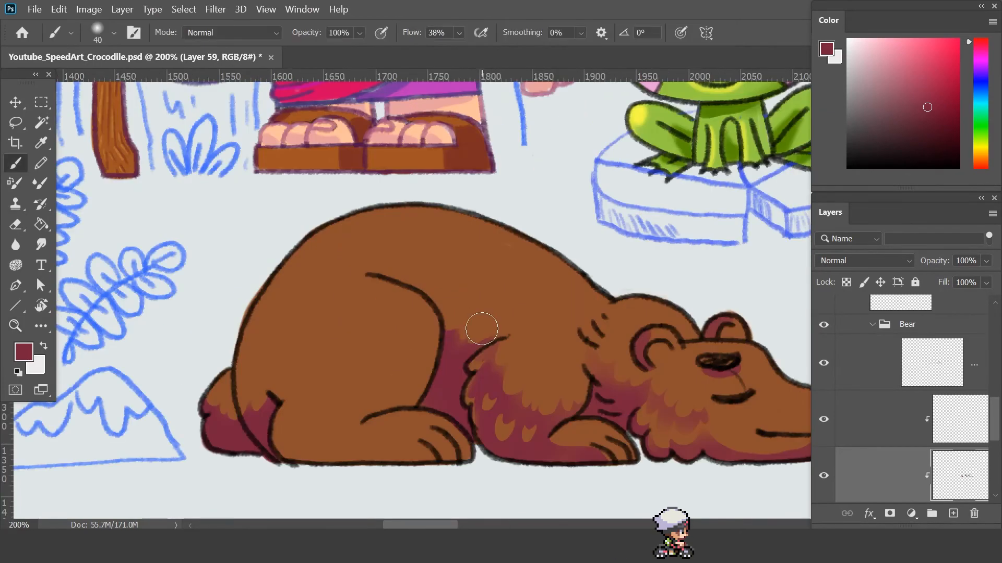
{"action": "key", "text": "l"}
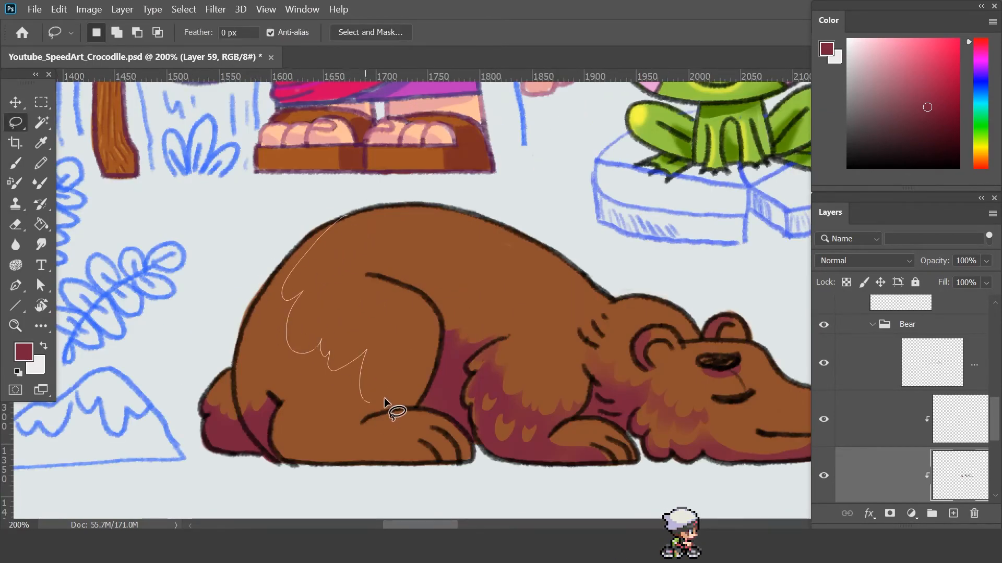
{"action": "left_click_drag", "start_coordinate": [384, 398], "coordinate": [413, 406]}
{"action": "mouse_move", "coordinate": [421, 448]}
{"action": "left_mouse_down"}
{"action": "mouse_move", "coordinate": [382, 467]}
{"action": "mouse_move", "coordinate": [305, 465]}
{"action": "mouse_move", "coordinate": [271, 439]}
{"action": "left_mouse_up"}
{"action": "mouse_move", "coordinate": [280, 402]}
{"action": "left_mouse_down"}
{"action": "mouse_move", "coordinate": [245, 420]}
{"action": "mouse_move", "coordinate": [242, 334]}
{"action": "mouse_move", "coordinate": [279, 262]}
{"action": "mouse_move", "coordinate": [360, 203]}
{"action": "left_mouse_up"}
- Hide the selection outline and shade the rump and hind leg with soft dark crimson strokes
{"action": "key", "text": "ctrl+h"}
{"action": "key", "text": "b"}
{"action": "mouse_move", "coordinate": [329, 361]}
{"action": "left_mouse_down"}
{"action": "mouse_move", "coordinate": [281, 439]}
{"action": "mouse_move", "coordinate": [355, 395]}
{"action": "mouse_move", "coordinate": [446, 456]}
{"action": "mouse_move", "coordinate": [384, 455]}
{"action": "mouse_move", "coordinate": [276, 410]}
{"action": "mouse_move", "coordinate": [278, 423]}
{"action": "mouse_move", "coordinate": [254, 378]}
{"action": "mouse_move", "coordinate": [243, 381]}
{"action": "mouse_move", "coordinate": [254, 418]}
{"action": "mouse_move", "coordinate": [245, 397]}
{"action": "mouse_move", "coordinate": [284, 407]}
{"action": "mouse_move", "coordinate": [440, 211]}
{"action": "mouse_move", "coordinate": [256, 296]}
{"action": "mouse_move", "coordinate": [281, 354]}
{"action": "left_mouse_up"}
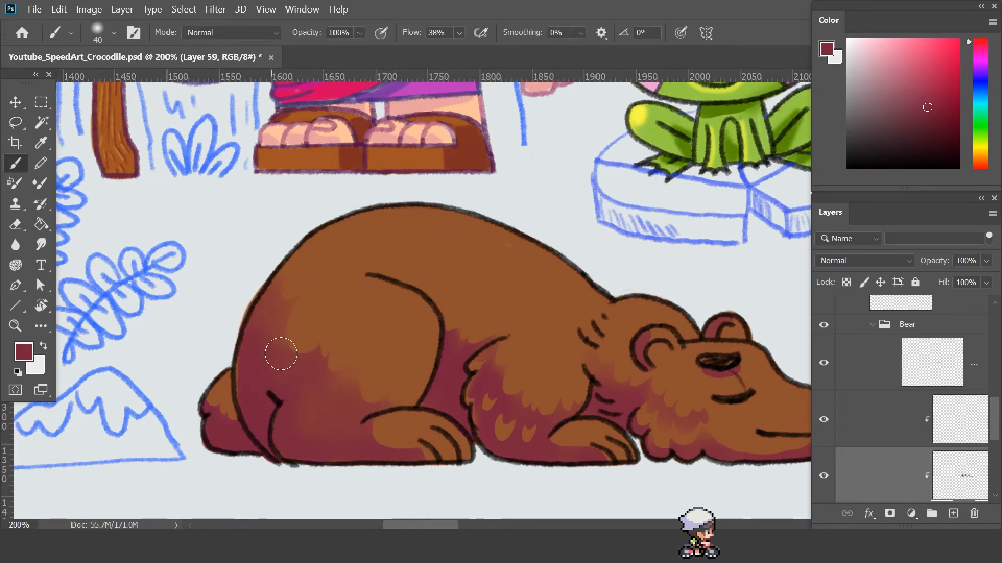
{"action": "left_click_drag", "start_coordinate": [369, 428], "coordinate": [448, 337]}
{"action": "key", "text": "z"}
{"action": "left_click", "coordinate": [467, 315], "text": "alt"}
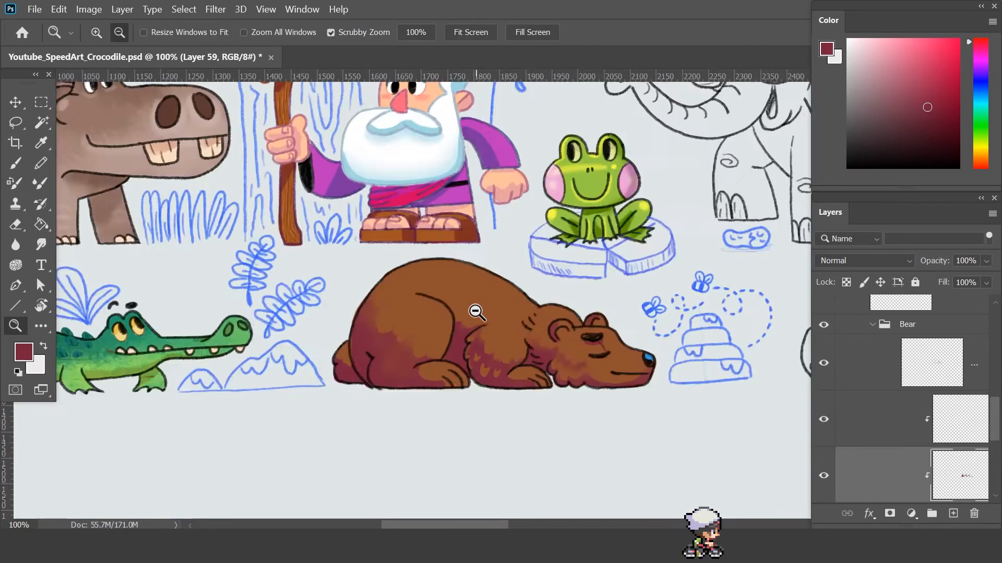
{"action": "left_click", "coordinate": [447, 331]}
{"action": "key", "text": "l"}
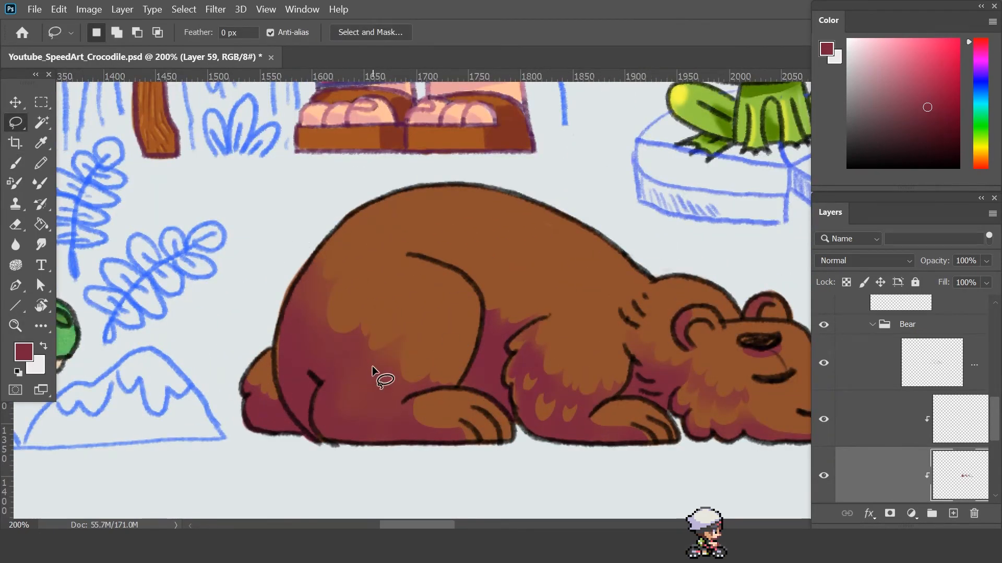
- Lasso small scattered fur tufts within the bear's crimson rump shading, erase them back to the brown fill and deselect
{"action": "key", "text": "b"}
{"action": "key", "text": "bracketleft"}
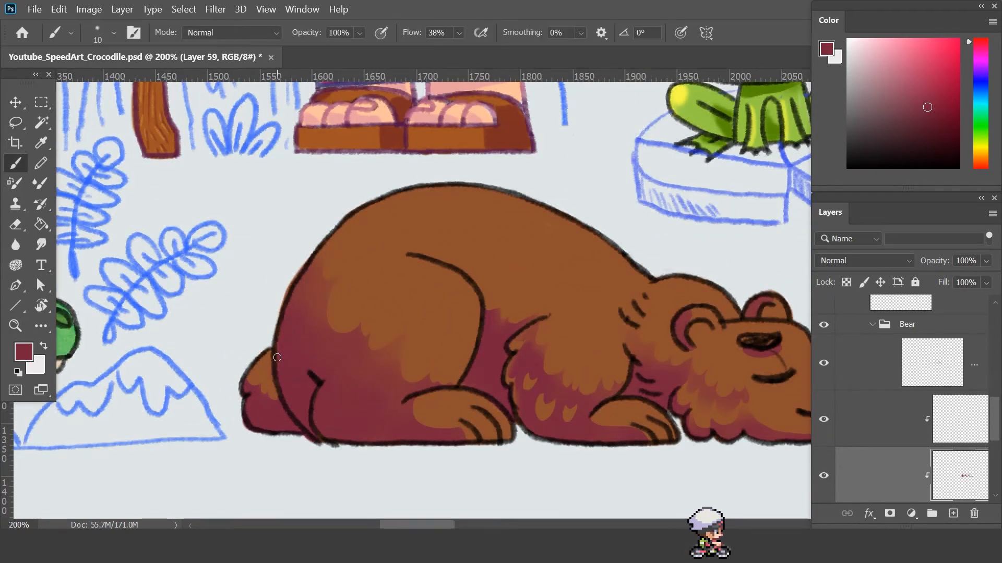
{"action": "key", "text": "l"}
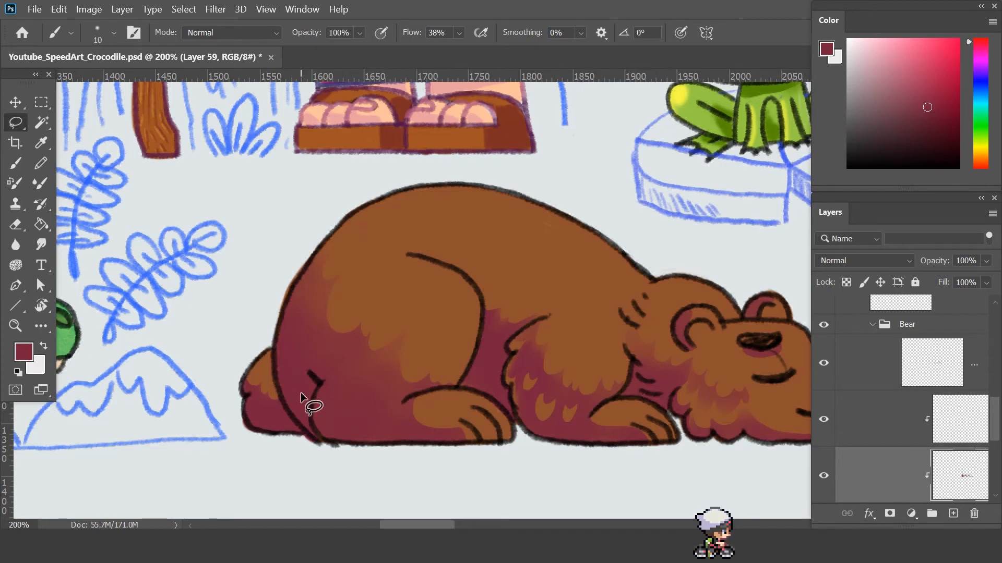
{"action": "mouse_move", "coordinate": [387, 366]}
{"action": "left_mouse_down"}
{"action": "mouse_move", "coordinate": [374, 380]}
{"action": "mouse_move", "coordinate": [384, 385]}
{"action": "mouse_move", "coordinate": [387, 367]}
{"action": "mouse_move", "coordinate": [345, 339]}
{"action": "mouse_move", "coordinate": [342, 360]}
{"action": "mouse_move", "coordinate": [348, 334]}
{"action": "mouse_move", "coordinate": [359, 345]}
{"action": "left_mouse_up"}
{"action": "key", "text": "ctrl+z"}
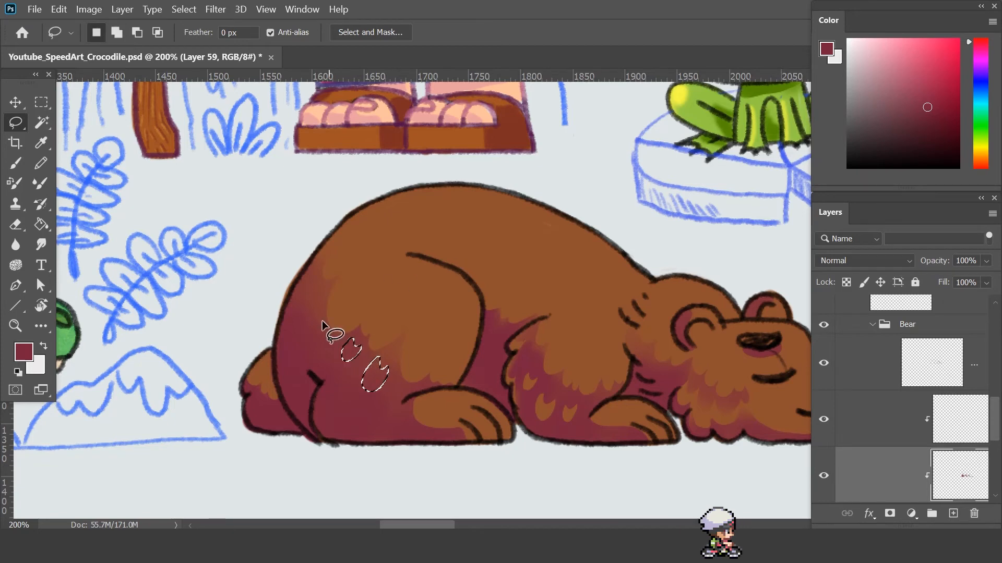
{"action": "mouse_move", "coordinate": [312, 298]}
{"action": "left_mouse_down"}
{"action": "mouse_move", "coordinate": [320, 293]}
{"action": "mouse_move", "coordinate": [319, 311]}
{"action": "left_mouse_up"}
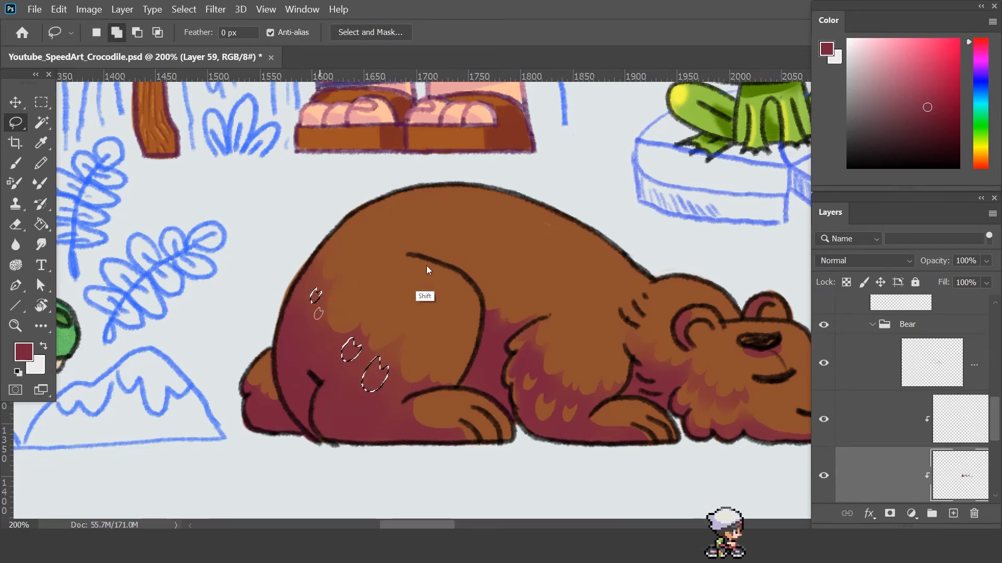
{"action": "mouse_move", "coordinate": [348, 371]}
{"action": "left_mouse_down"}
{"action": "mouse_move", "coordinate": [374, 370]}
{"action": "mouse_move", "coordinate": [353, 340]}
{"action": "mouse_move", "coordinate": [315, 320]}
{"action": "left_mouse_up"}
{"action": "key", "text": "e"}
{"action": "key", "text": "ctrl+d"}
- Lasso the temple between the near ear and the eyebrow and shade it softly in dark crimson with a 40 px brush
{"action": "key", "text": "z"}
{"action": "left_click", "coordinate": [461, 300], "text": "alt"}
{"action": "left_click", "coordinate": [416, 288], "text": "alt"}
{"action": "left_click_drag", "start_coordinate": [441, 288], "coordinate": [385, 287]}
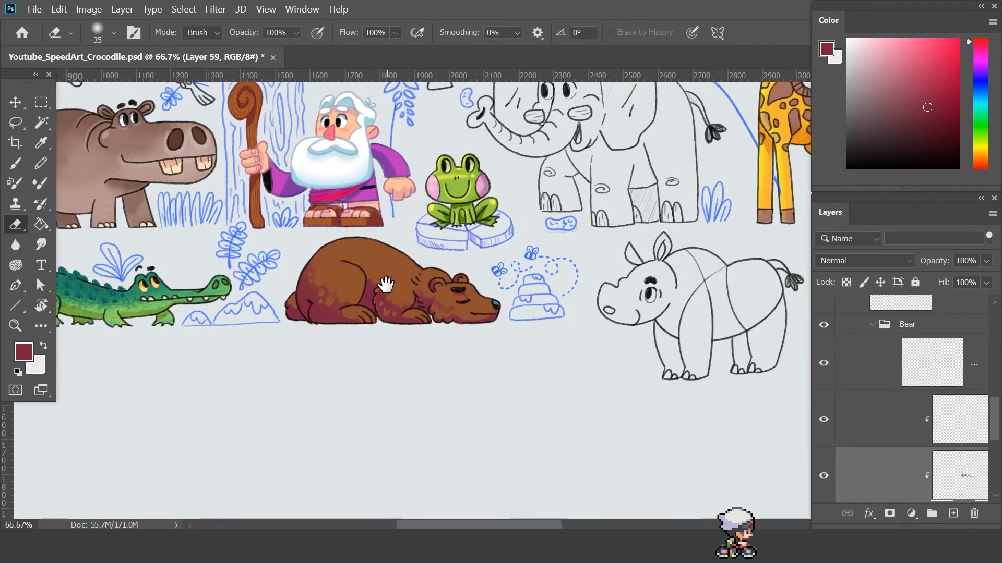
{"action": "left_click", "coordinate": [375, 279], "text": "ctrl"}
{"action": "left_click", "coordinate": [375, 279], "text": "ctrl"}
{"action": "key", "text": "l"}
{"action": "mouse_move", "coordinate": [628, 338]}
{"action": "left_mouse_down"}
{"action": "mouse_move", "coordinate": [653, 365]}
{"action": "mouse_move", "coordinate": [631, 376]}
{"action": "mouse_move", "coordinate": [638, 407]}
{"action": "left_mouse_up"}
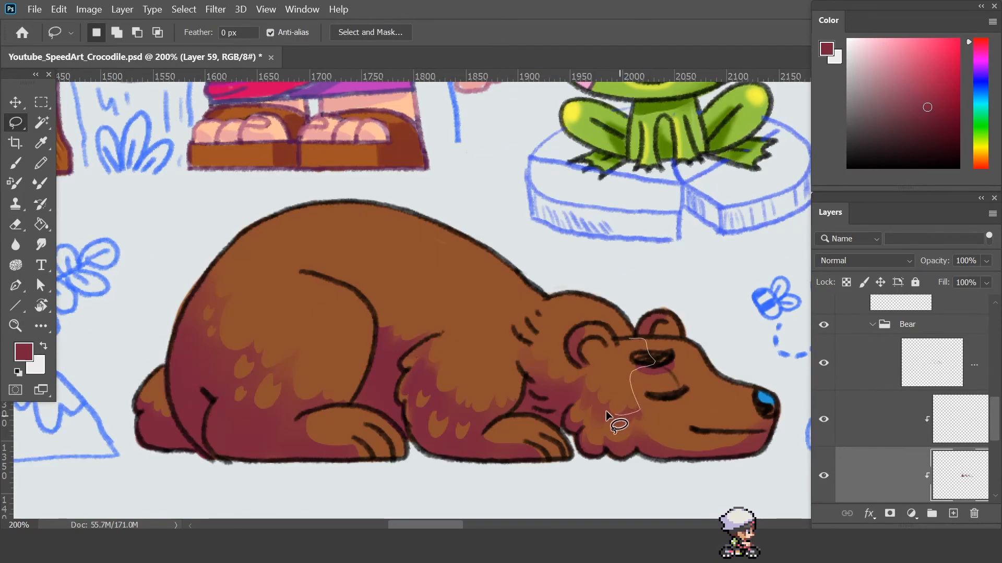
{"action": "key", "text": "b"}
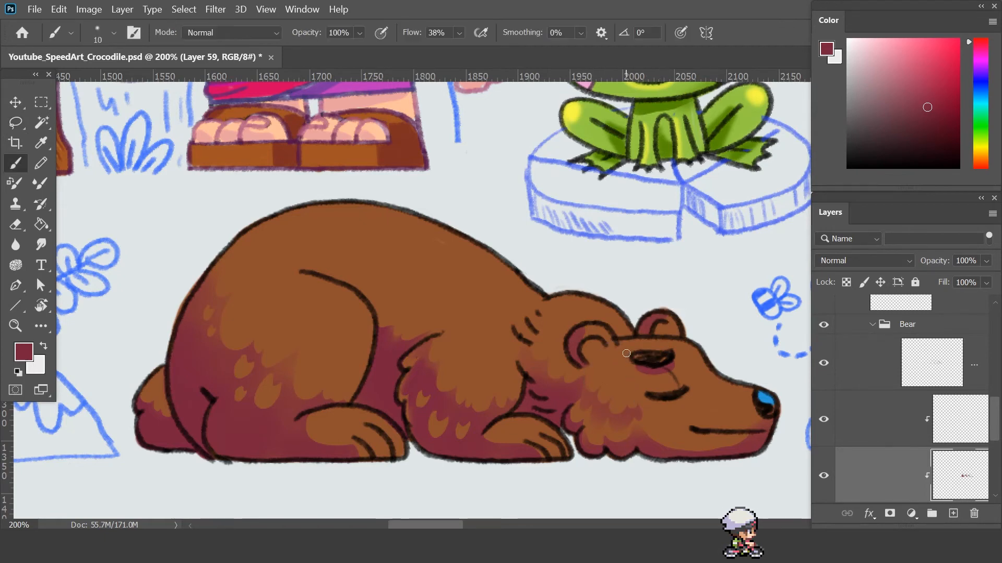
{"action": "key", "text": "bracketright"}
{"action": "key", "text": "bracketright"}
{"action": "key", "text": "bracketright"}
{"action": "mouse_move", "coordinate": [637, 346]}
{"action": "left_mouse_down"}
{"action": "mouse_move", "coordinate": [631, 383]}
{"action": "mouse_move", "coordinate": [605, 355]}
{"action": "left_mouse_up"}
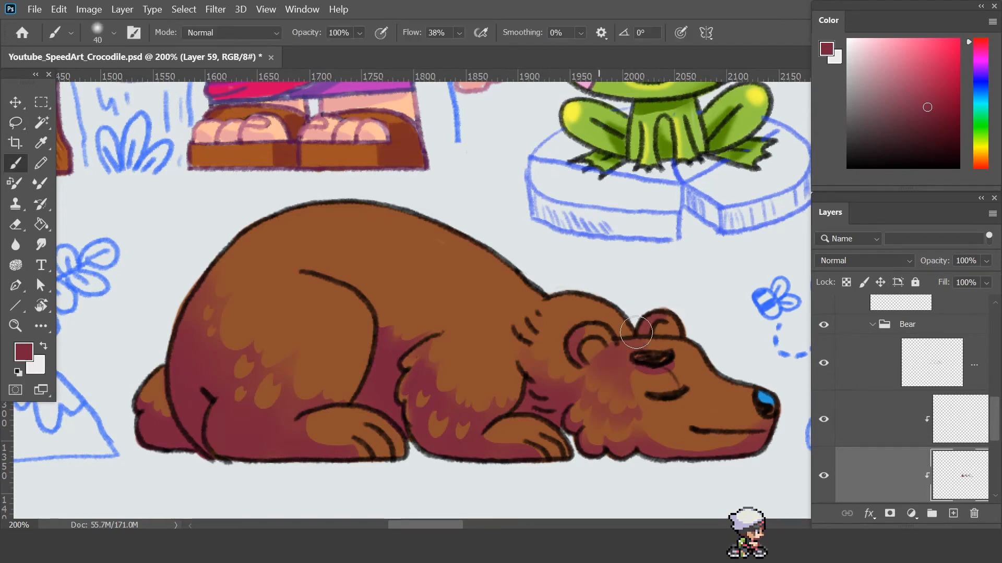
- Lasso small fur tufts on the bear's foreleg, shade them dark crimson and deselect
{"action": "key", "text": "l"}
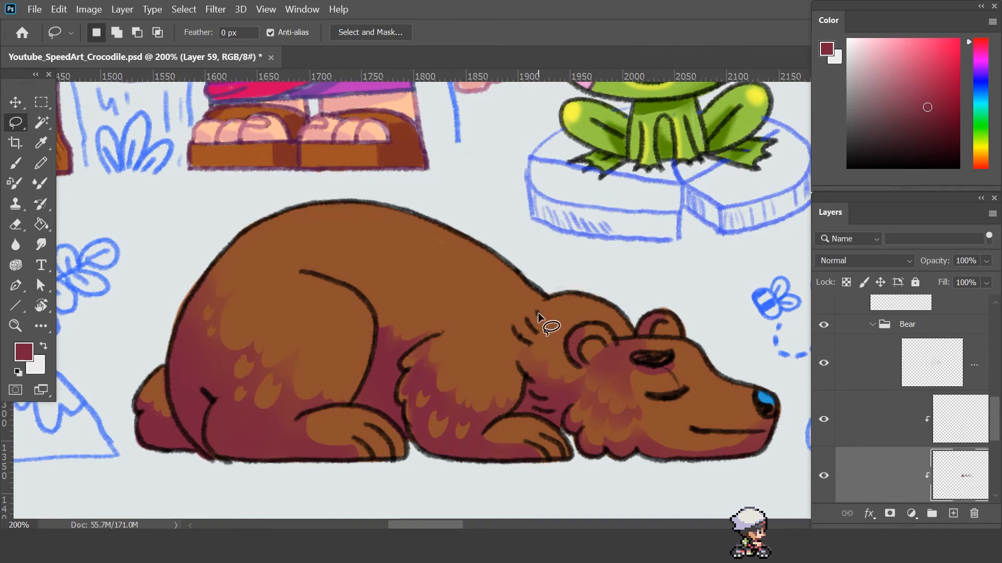
{"action": "left_click_drag", "start_coordinate": [459, 371], "coordinate": [488, 394]}
{"action": "key", "text": "b"}
{"action": "key", "text": "ctrl+d"}
- Lasso five small fur tufts across the brown part of the hind thigh, shade them dark crimson and deselect
{"action": "left_click_drag", "start_coordinate": [542, 363], "coordinate": [668, 393]}
{"action": "key", "text": "l"}
{"action": "mouse_move", "coordinate": [439, 396]}
{"action": "left_mouse_down"}
{"action": "mouse_move", "coordinate": [442, 374]}
{"action": "mouse_move", "coordinate": [462, 410]}
{"action": "left_mouse_up"}
{"action": "left_click_drag", "start_coordinate": [386, 351], "coordinate": [389, 347]}
{"action": "left_click_drag", "start_coordinate": [394, 370], "coordinate": [397, 367]}
{"action": "left_click_drag", "start_coordinate": [413, 372], "coordinate": [418, 366]}
{"action": "left_click_drag", "start_coordinate": [473, 410], "coordinate": [476, 405]}
{"action": "left_click_drag", "start_coordinate": [451, 411], "coordinate": [453, 406]}
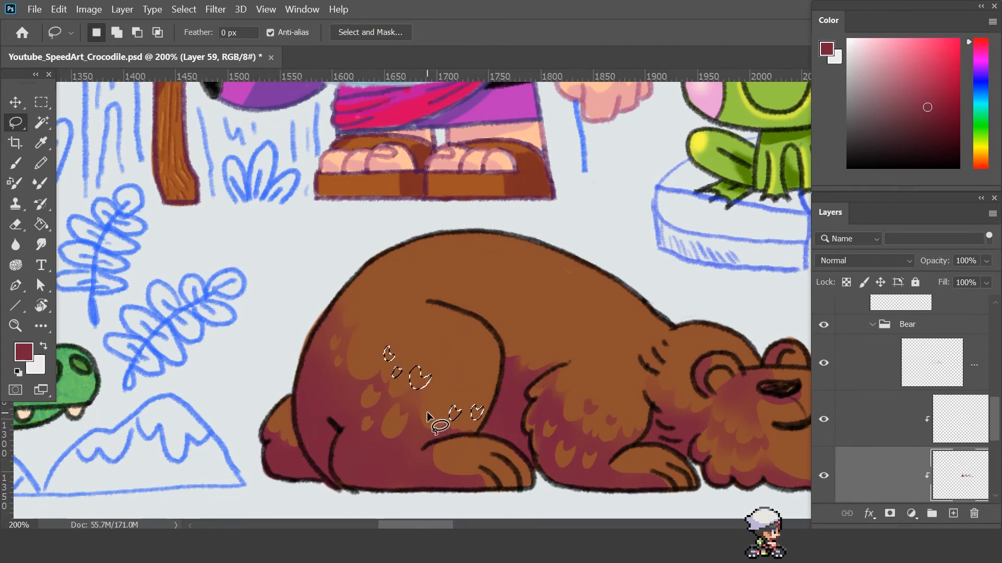
{"action": "key", "text": "b"}
{"action": "left_click_drag", "start_coordinate": [383, 345], "coordinate": [458, 409]}
{"action": "key", "text": "ctrl+d"}
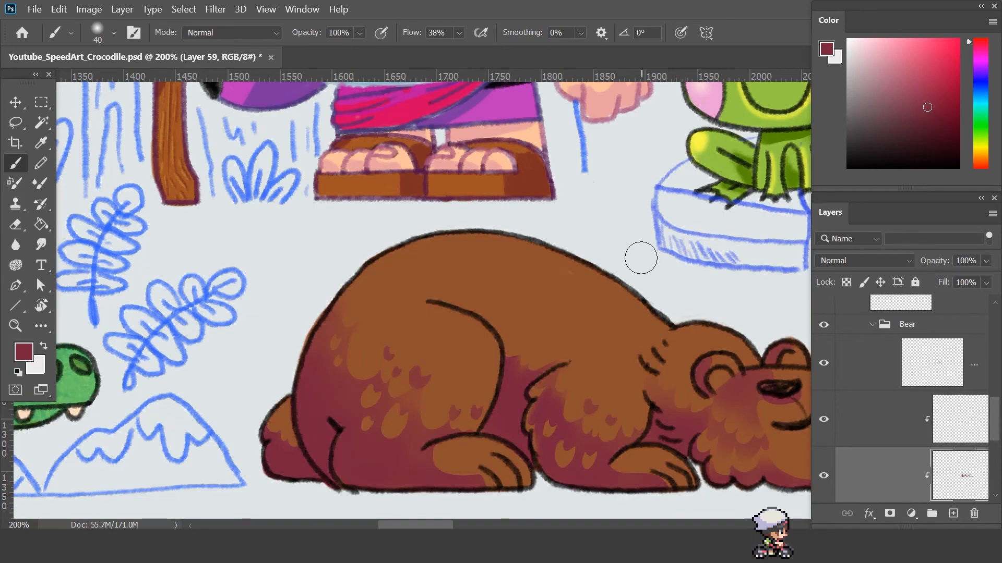
- Check what the clipped layer above the crimson shading contains by toggling its visibility off and on
{"action": "key", "text": "l"}
{"action": "mouse_move", "coordinate": [433, 286]}
{"action": "left_mouse_down"}
{"action": "mouse_move", "coordinate": [533, 364]}
{"action": "mouse_move", "coordinate": [516, 353]}
{"action": "left_mouse_up"}
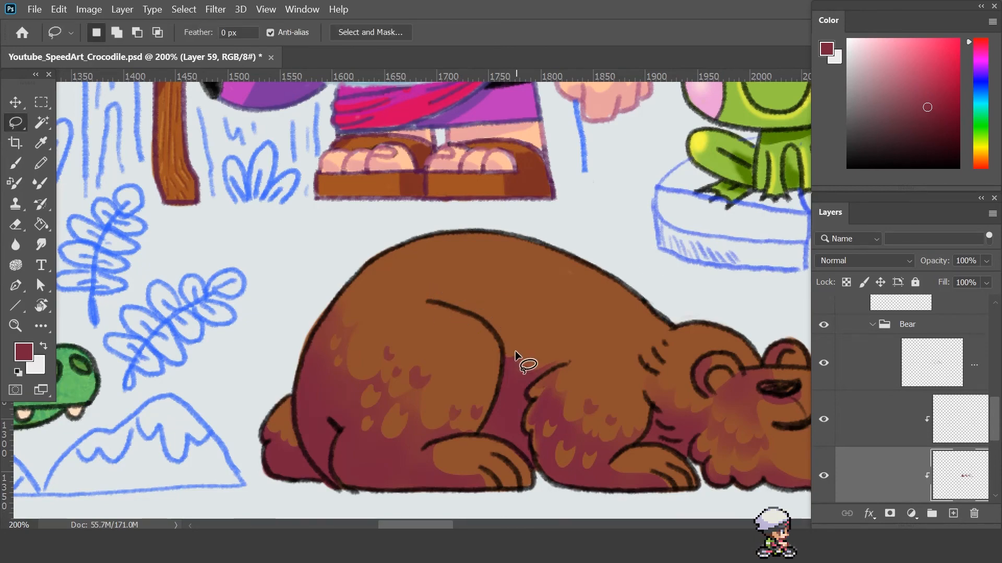
{"action": "left_click", "coordinate": [517, 385], "text": "alt"}
{"action": "left_click", "coordinate": [958, 429]}
{"action": "left_click", "coordinate": [827, 418]}
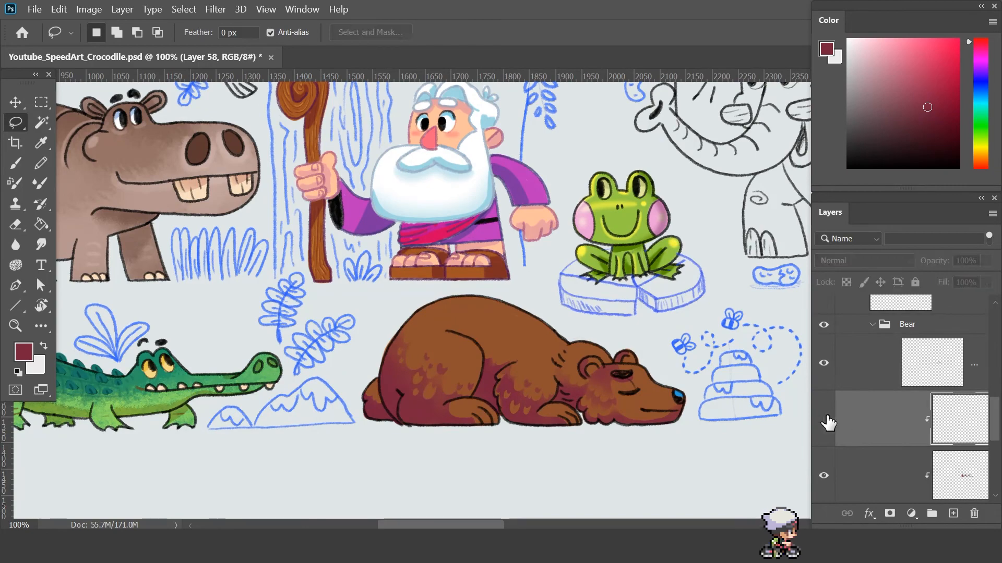
{"action": "left_click", "coordinate": [825, 419]}
- Add a clipped layer above the crimson shading and paint short 7 px fur dashes over the bear's back, thigh, neck, paws and face
{"action": "left_click", "coordinate": [957, 474]}
{"action": "left_click", "coordinate": [501, 321], "text": "ctrl"}
{"action": "key", "text": "b"}
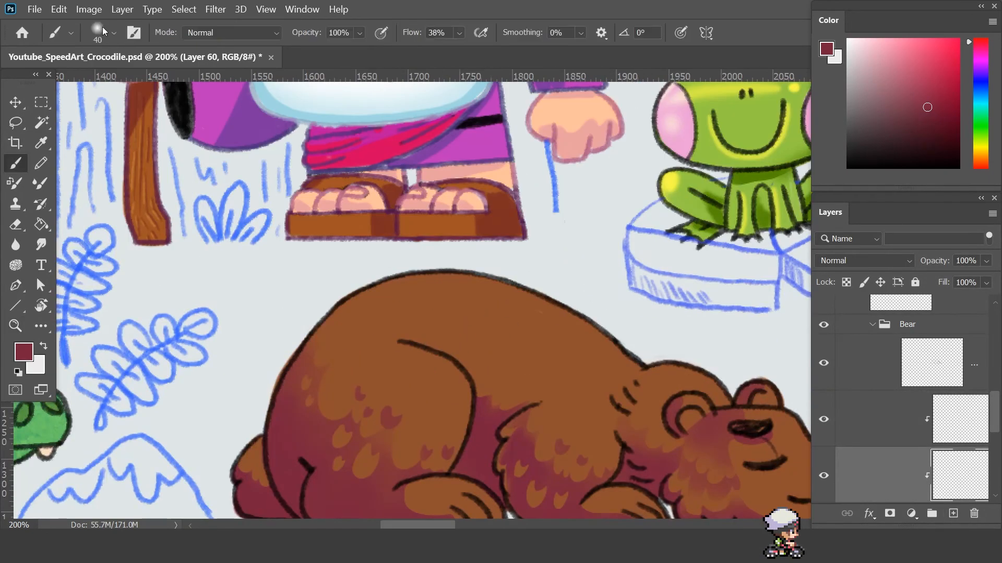
{"action": "left_click", "coordinate": [102, 26]}
{"action": "double_click", "coordinate": [161, 156]}
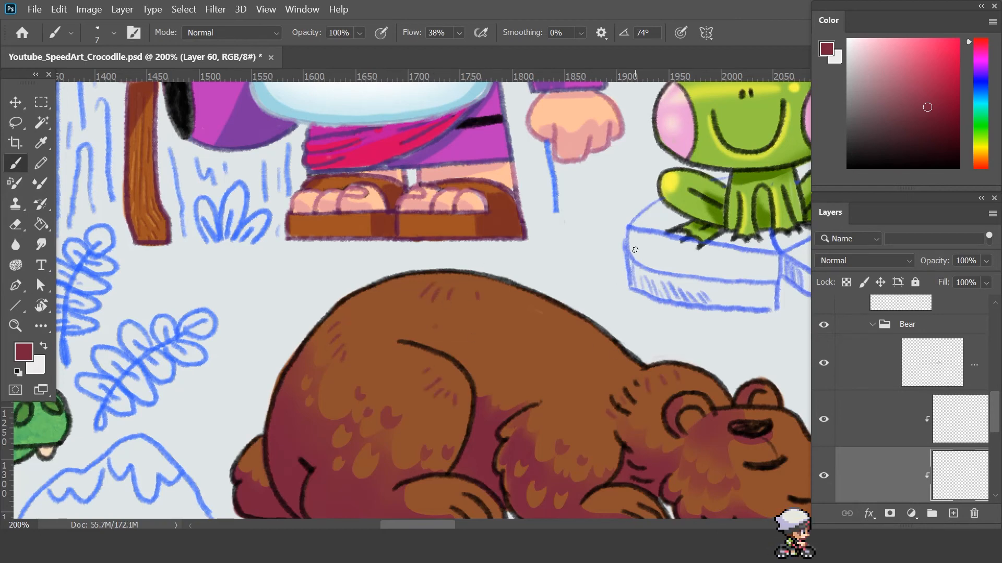
{"action": "left_click_drag", "start_coordinate": [635, 250], "coordinate": [558, 184]}
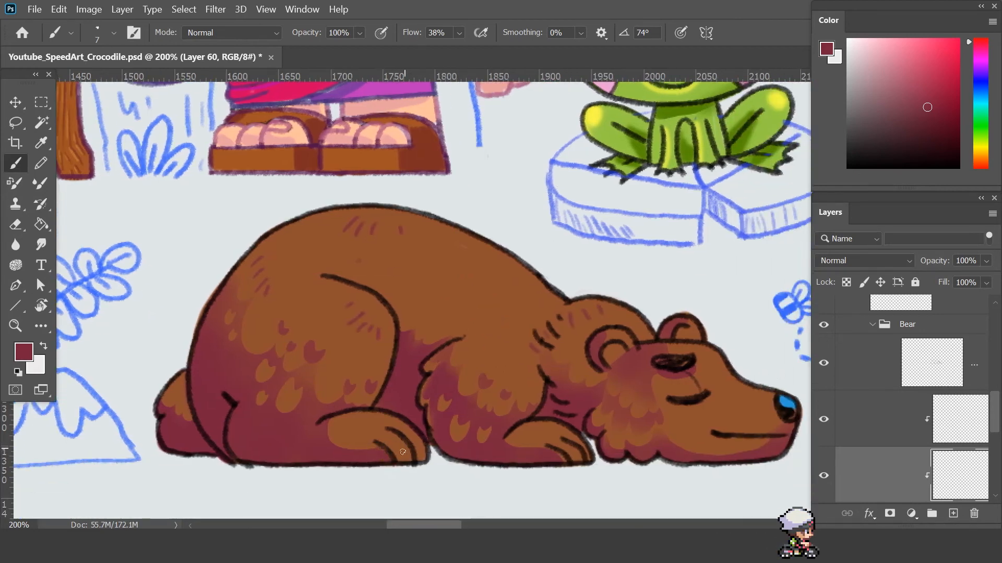
{"action": "left_click_drag", "start_coordinate": [403, 452], "coordinate": [412, 442]}
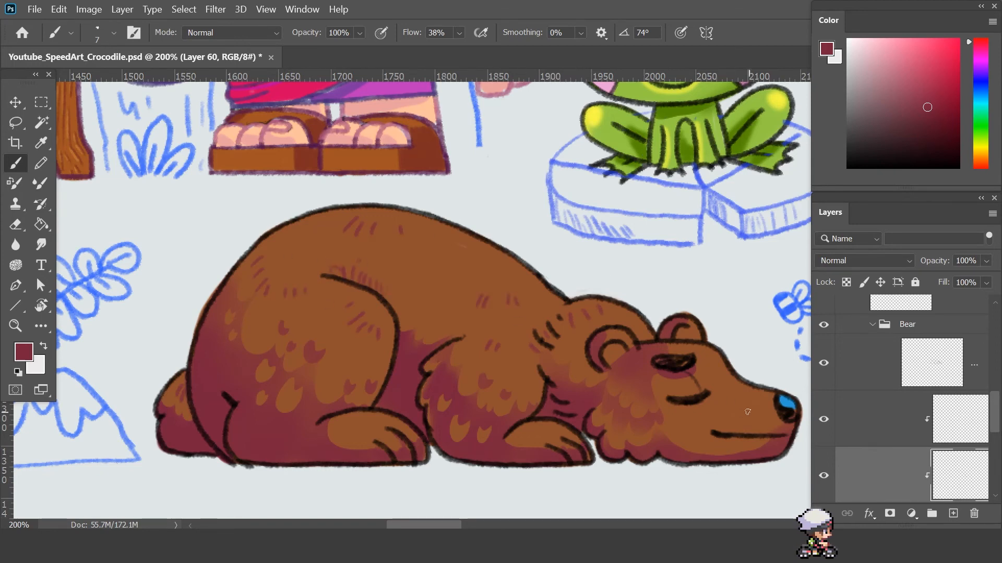
{"action": "left_click_drag", "start_coordinate": [694, 379], "coordinate": [702, 393]}
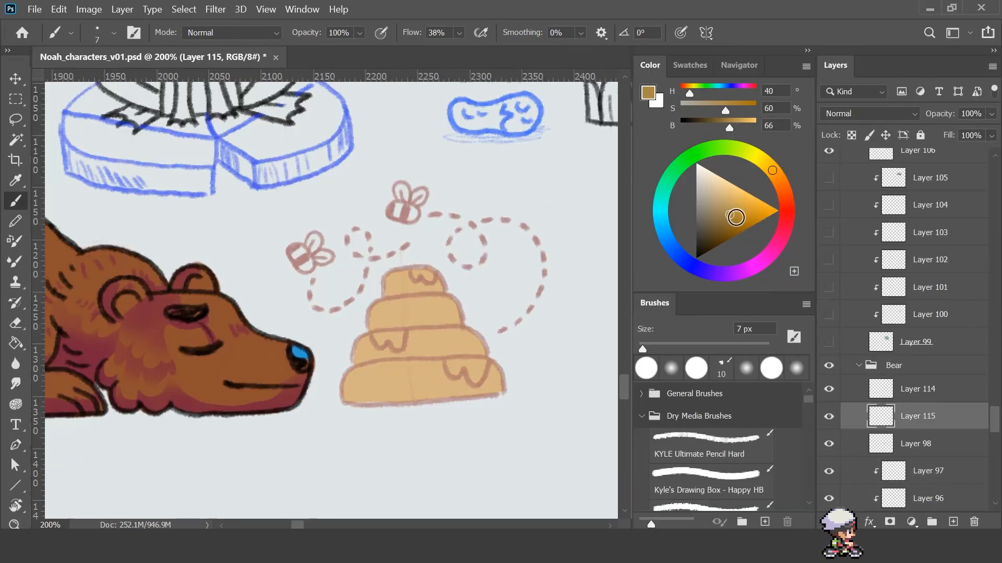
- Clip Layer 115 to the beehive's base layer and paint a dark ochre shadow down the left side of all four tiers
{"action": "key", "text": "l"}
{"action": "key", "text": "ctrl+alt+g"}
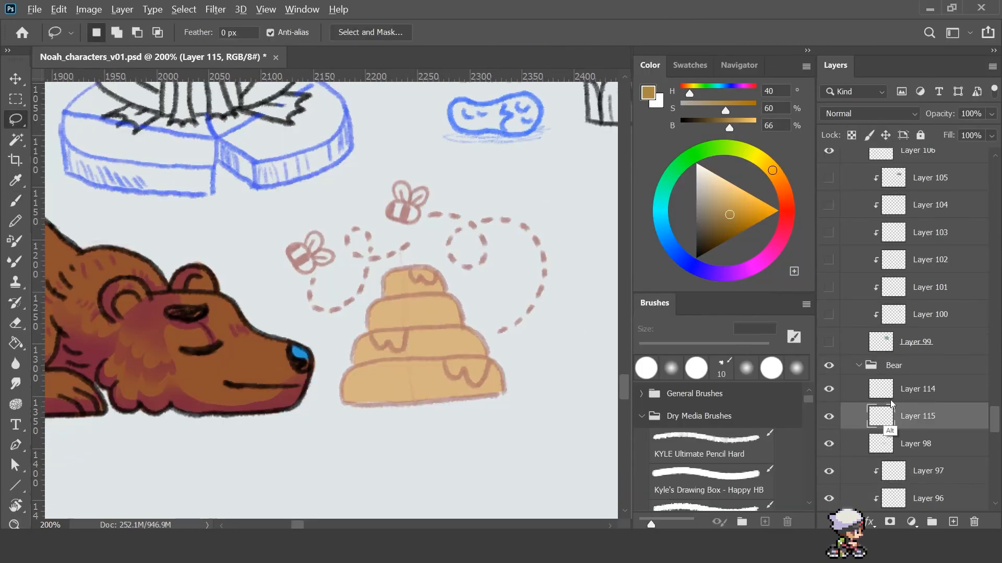
{"action": "key", "text": "b"}
{"action": "mouse_move", "coordinate": [398, 270]}
{"action": "left_mouse_down"}
{"action": "mouse_move", "coordinate": [397, 333]}
{"action": "mouse_move", "coordinate": [407, 357]}
{"action": "mouse_move", "coordinate": [431, 358]}
{"action": "mouse_move", "coordinate": [403, 397]}
{"action": "mouse_move", "coordinate": [423, 402]}
{"action": "left_mouse_up"}
{"action": "mouse_move", "coordinate": [391, 276]}
{"action": "left_mouse_down"}
{"action": "mouse_move", "coordinate": [397, 300]}
{"action": "mouse_move", "coordinate": [378, 304]}
{"action": "mouse_move", "coordinate": [396, 330]}
{"action": "mouse_move", "coordinate": [359, 362]}
{"action": "mouse_move", "coordinate": [377, 350]}
{"action": "mouse_move", "coordinate": [399, 358]}
{"action": "mouse_move", "coordinate": [388, 287]}
{"action": "mouse_move", "coordinate": [397, 367]}
{"action": "mouse_move", "coordinate": [348, 379]}
{"action": "mouse_move", "coordinate": [363, 385]}
{"action": "mouse_move", "coordinate": [399, 362]}
{"action": "mouse_move", "coordinate": [400, 397]}
{"action": "mouse_move", "coordinate": [393, 405]}
{"action": "mouse_move", "coordinate": [381, 381]}
{"action": "mouse_move", "coordinate": [349, 390]}
{"action": "mouse_move", "coordinate": [397, 403]}
{"action": "left_mouse_up"}
{"action": "mouse_move", "coordinate": [386, 361]}
{"action": "left_mouse_down"}
{"action": "mouse_move", "coordinate": [376, 329]}
{"action": "mouse_move", "coordinate": [391, 294]}
{"action": "left_mouse_up"}
{"action": "left_click_drag", "start_coordinate": [390, 391], "coordinate": [390, 394]}
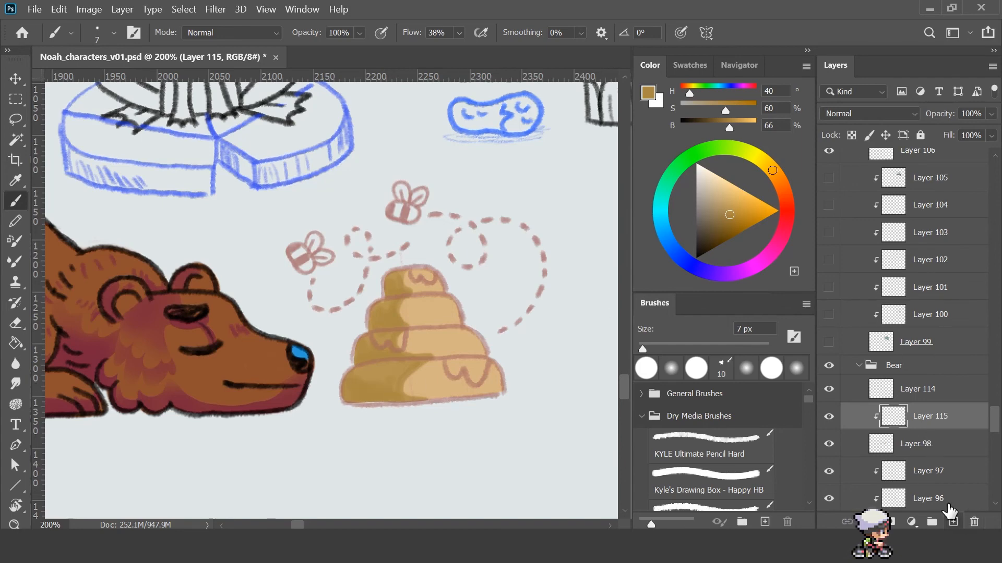
- Add a clipped layer above the hive shadow and paint the three honey drips reddish brown, adjusting the colour to H 21, S 86, B 63
{"action": "left_click", "coordinate": [953, 522]}
{"action": "left_click_drag", "start_coordinate": [771, 190], "coordinate": [786, 198]}
{"action": "key", "text": "z"}
{"action": "left_click", "coordinate": [438, 280]}
{"action": "key", "text": "b"}
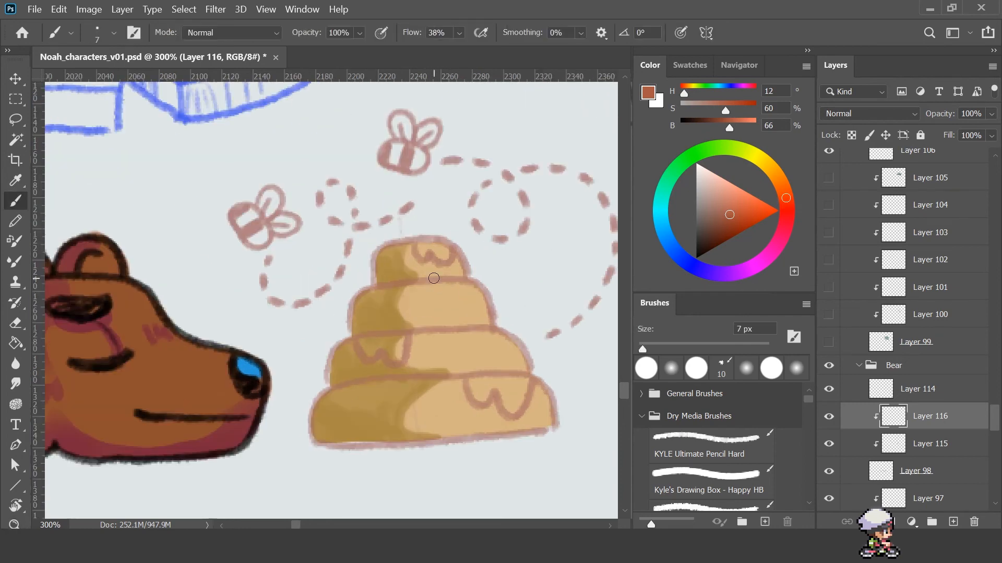
{"action": "mouse_move", "coordinate": [365, 341]}
{"action": "left_mouse_down"}
{"action": "mouse_move", "coordinate": [400, 345]}
{"action": "mouse_move", "coordinate": [394, 359]}
{"action": "mouse_move", "coordinate": [396, 343]}
{"action": "mouse_move", "coordinate": [372, 337]}
{"action": "mouse_move", "coordinate": [372, 360]}
{"action": "mouse_move", "coordinate": [397, 363]}
{"action": "mouse_move", "coordinate": [381, 336]}
{"action": "mouse_move", "coordinate": [365, 341]}
{"action": "mouse_move", "coordinate": [391, 361]}
{"action": "mouse_move", "coordinate": [365, 348]}
{"action": "mouse_move", "coordinate": [386, 337]}
{"action": "left_mouse_up"}
{"action": "left_click", "coordinate": [727, 229]}
{"action": "mouse_move", "coordinate": [422, 250]}
{"action": "left_mouse_down"}
{"action": "mouse_move", "coordinate": [442, 258]}
{"action": "mouse_move", "coordinate": [416, 251]}
{"action": "left_mouse_up"}
{"action": "mouse_move", "coordinate": [472, 388]}
{"action": "left_mouse_down"}
{"action": "mouse_move", "coordinate": [526, 389]}
{"action": "mouse_move", "coordinate": [508, 408]}
{"action": "mouse_move", "coordinate": [472, 379]}
{"action": "left_mouse_up"}
{"action": "left_click_drag", "start_coordinate": [402, 360], "coordinate": [377, 346]}
{"action": "mouse_move", "coordinate": [786, 197]}
{"action": "left_mouse_down"}
{"action": "mouse_move", "coordinate": [781, 168]}
{"action": "mouse_move", "coordinate": [782, 188]}
{"action": "left_mouse_up"}
{"action": "left_click_drag", "start_coordinate": [718, 127], "coordinate": [747, 112]}
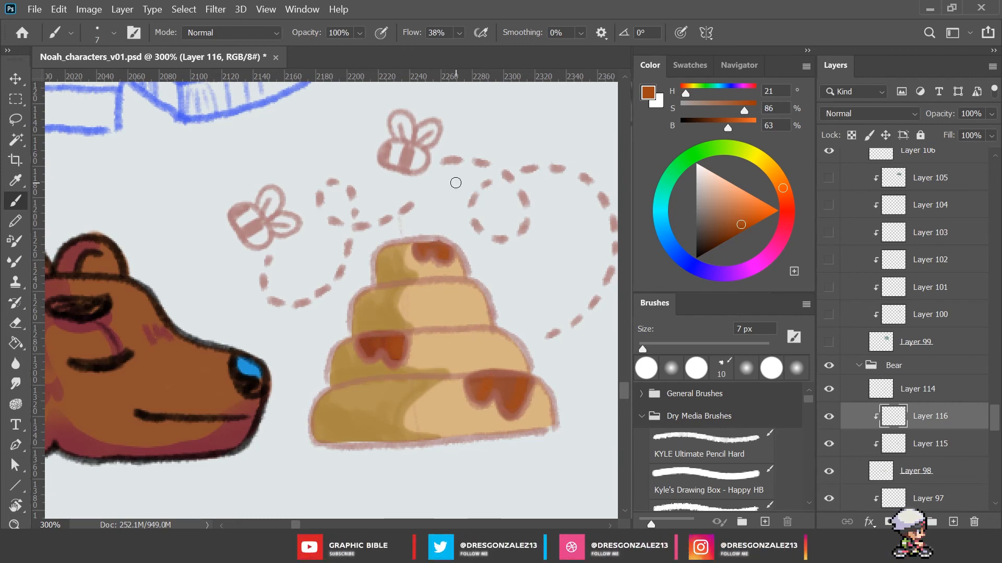
- Set the colour to orange (H 35, S 82, B 90) and lighten the inside of all three honey drips
{"action": "left_click_drag", "start_coordinate": [783, 188], "coordinate": [777, 174]}
{"action": "left_click_drag", "start_coordinate": [741, 224], "coordinate": [750, 214]}
{"action": "left_click_drag", "start_coordinate": [740, 127], "coordinate": [747, 128]}
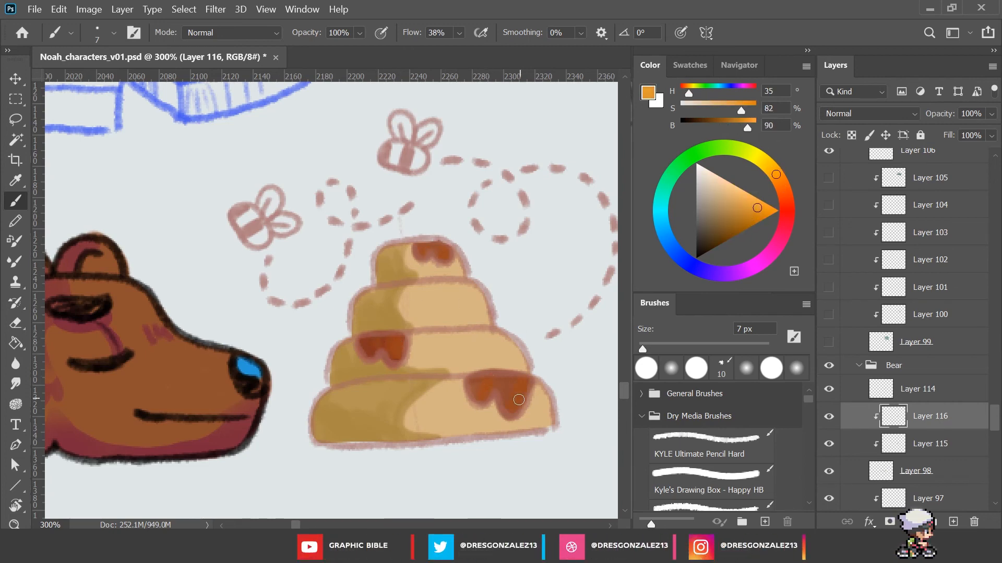
{"action": "mouse_move", "coordinate": [518, 400]}
{"action": "left_mouse_down"}
{"action": "mouse_move", "coordinate": [522, 381]}
{"action": "mouse_move", "coordinate": [490, 388]}
{"action": "left_mouse_up"}
{"action": "mouse_move", "coordinate": [395, 359]}
{"action": "left_mouse_down"}
{"action": "mouse_move", "coordinate": [400, 341]}
{"action": "mouse_move", "coordinate": [379, 345]}
{"action": "left_mouse_up"}
{"action": "mouse_move", "coordinate": [446, 258]}
{"action": "left_mouse_down"}
{"action": "mouse_move", "coordinate": [449, 242]}
{"action": "mouse_move", "coordinate": [435, 246]}
{"action": "left_mouse_up"}
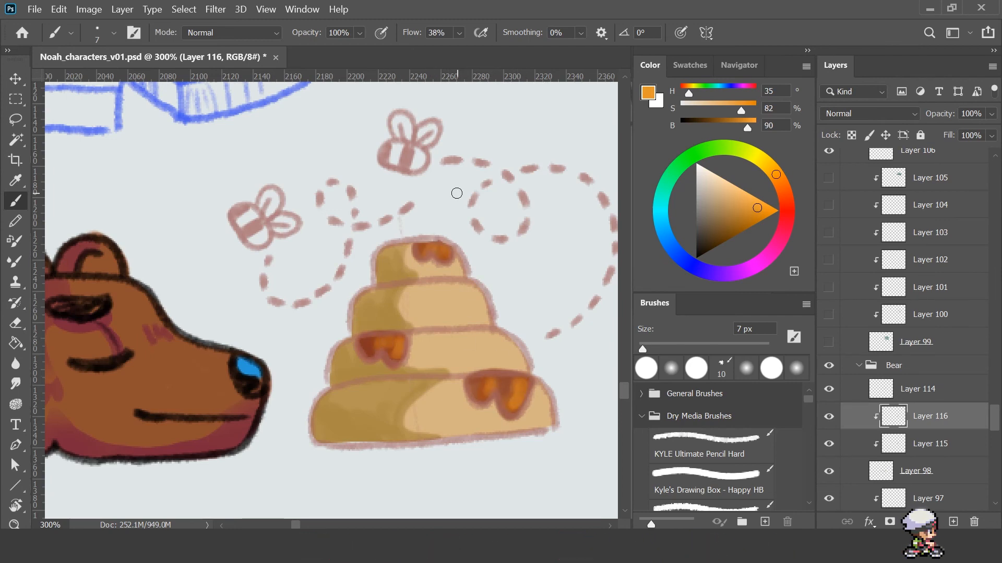
- Paint thin golden highlights on the honey drips with a 3 px brush in H 43, S 86, B 100
{"action": "left_click", "coordinate": [770, 168]}
{"action": "left_click", "coordinate": [766, 204]}
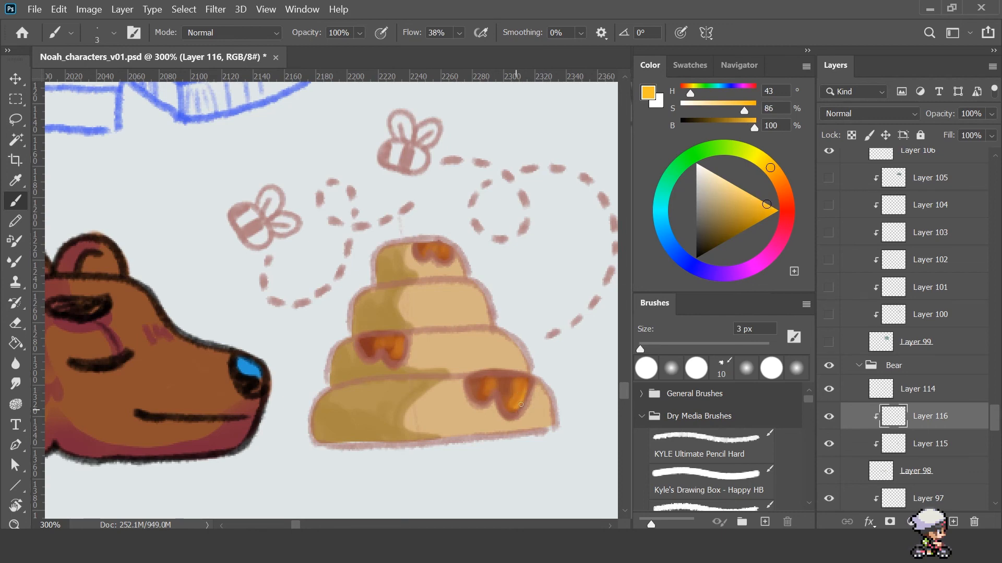
{"action": "left_click_drag", "start_coordinate": [504, 385], "coordinate": [494, 392]}
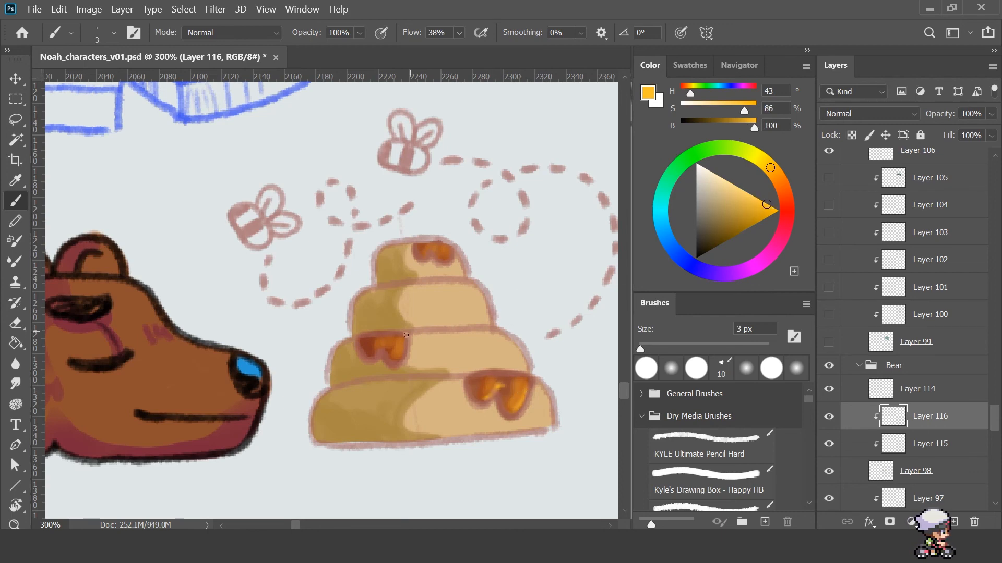
{"action": "mouse_move", "coordinate": [406, 335]}
{"action": "left_mouse_down"}
{"action": "mouse_move", "coordinate": [395, 360]}
{"action": "mouse_move", "coordinate": [371, 360]}
{"action": "left_mouse_up"}
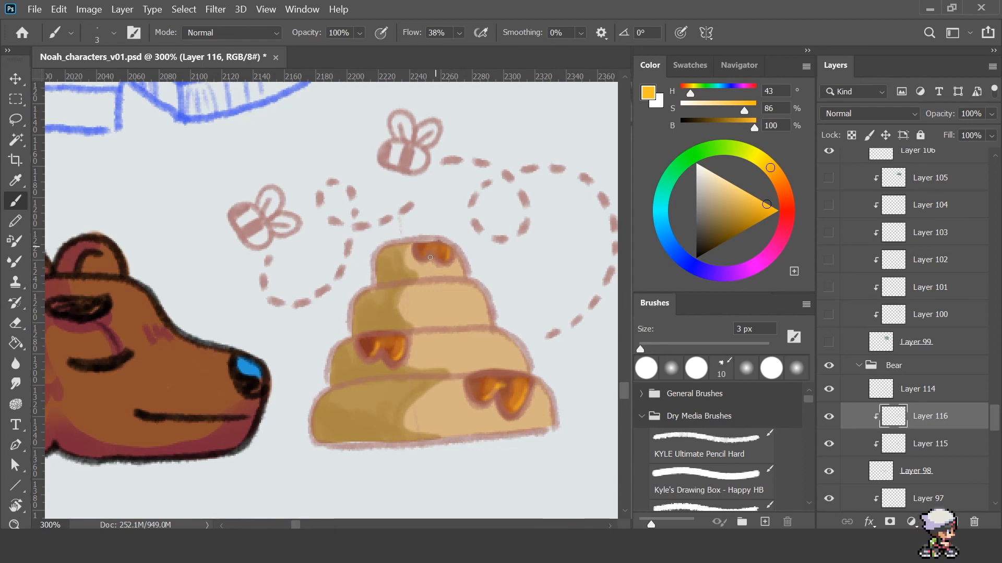
{"action": "left_click_drag", "start_coordinate": [515, 402], "coordinate": [508, 410]}
- Add tiny pale yellow glints to the honey drips with a 2 px brush in H 50, S 38, B 100
{"action": "left_click", "coordinate": [728, 188]}
{"action": "left_click", "coordinate": [765, 162]}
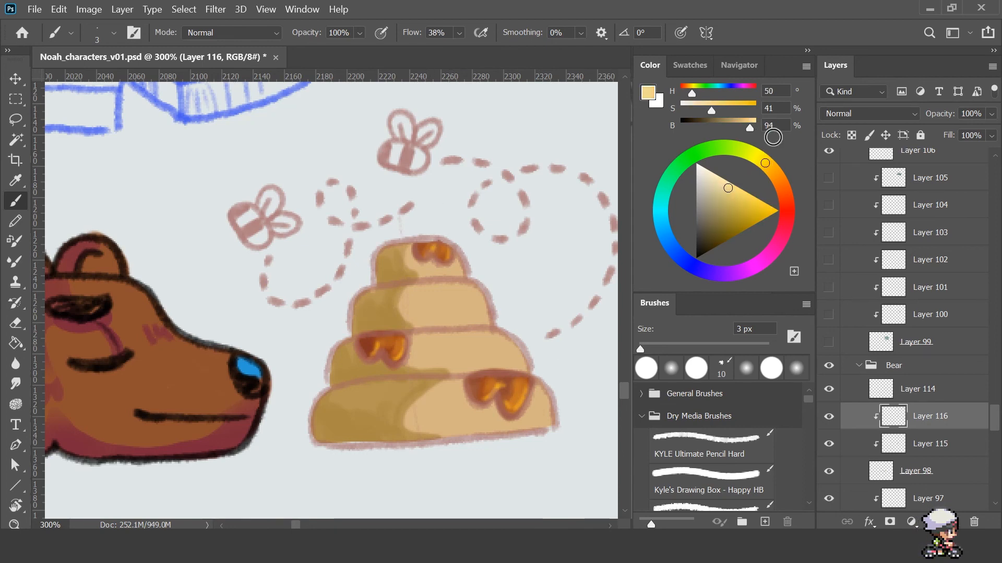
{"action": "left_click", "coordinate": [709, 110]}
{"action": "left_click", "coordinate": [755, 126]}
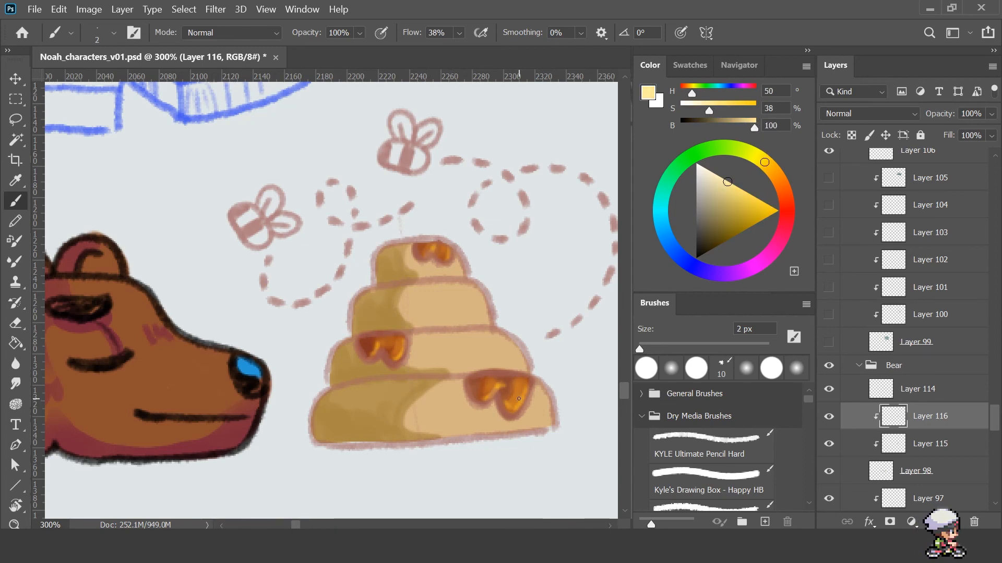
{"action": "key", "text": "bracketleft"}
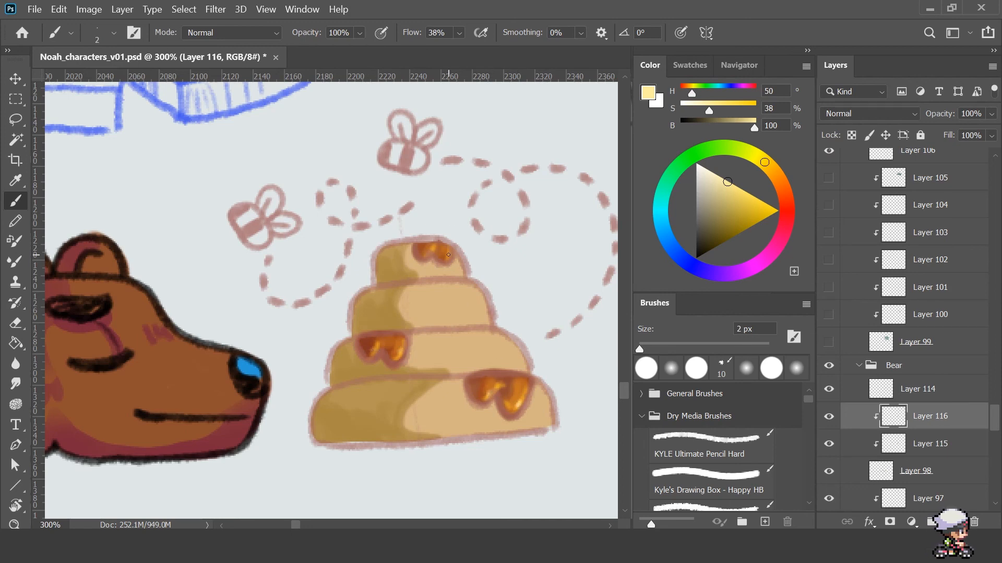
- Colorize the hive's shadow layer to a warm golden orange with Hue/Saturation, setting lightness to +4
{"action": "key", "text": "ctrl+space"}
{"action": "left_click", "coordinate": [481, 303], "text": "ctrl+alt"}
{"action": "left_click", "coordinate": [481, 303], "text": "ctrl+alt"}
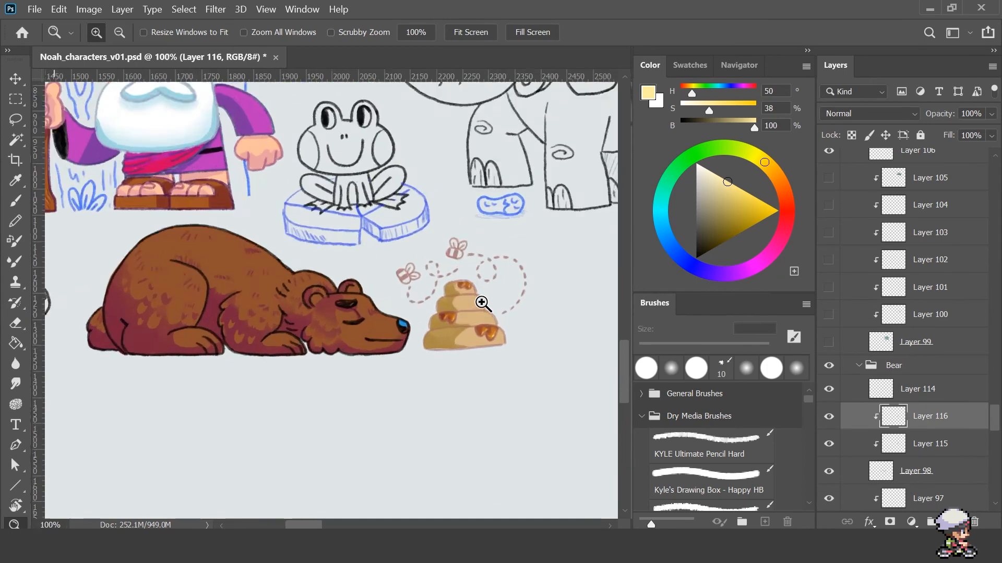
{"action": "left_click", "coordinate": [481, 304], "text": "ctrl"}
{"action": "left_click", "coordinate": [405, 372], "text": "ctrl"}
{"action": "key", "text": "ctrl+u"}
{"action": "left_click", "coordinate": [922, 283]}
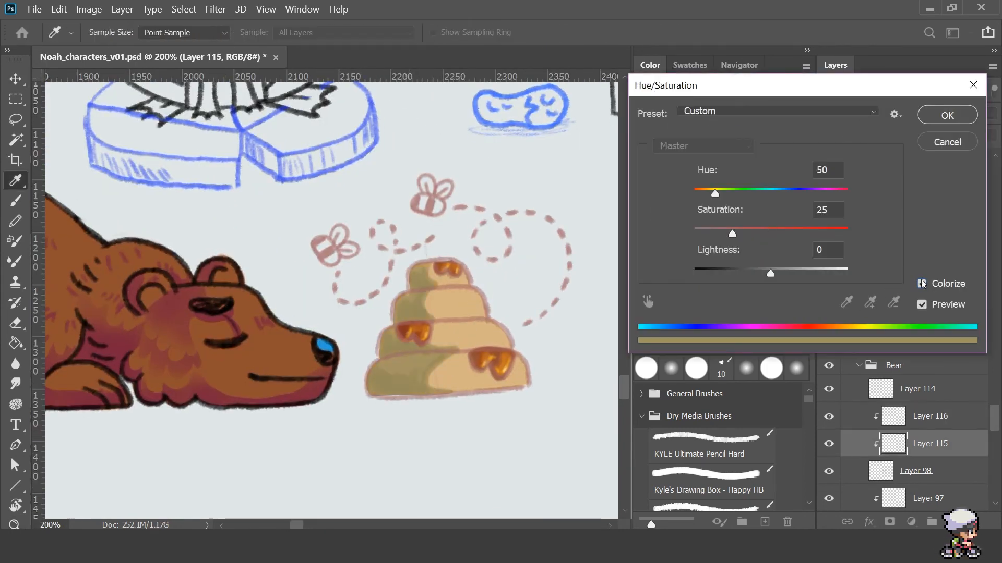
{"action": "left_click_drag", "start_coordinate": [733, 234], "coordinate": [785, 235]}
{"action": "left_click_drag", "start_coordinate": [715, 194], "coordinate": [711, 194]}
{"action": "mouse_move", "coordinate": [770, 274]}
{"action": "left_mouse_down"}
{"action": "mouse_move", "coordinate": [756, 274]}
{"action": "mouse_move", "coordinate": [775, 277]}
{"action": "left_mouse_up"}
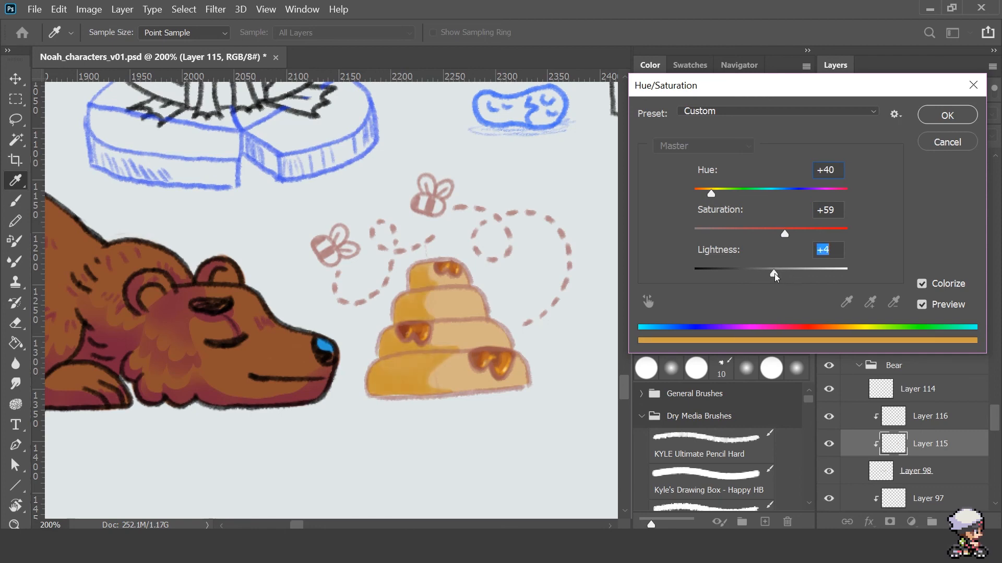
{"action": "mouse_move", "coordinate": [785, 234]}
{"action": "left_mouse_down"}
{"action": "mouse_move", "coordinate": [803, 234]}
{"action": "mouse_move", "coordinate": [773, 234]}
{"action": "left_mouse_up"}
{"action": "left_click_drag", "start_coordinate": [713, 199], "coordinate": [712, 200]}
{"action": "key", "text": "Tab"}
{"action": "key", "text": "Return"}
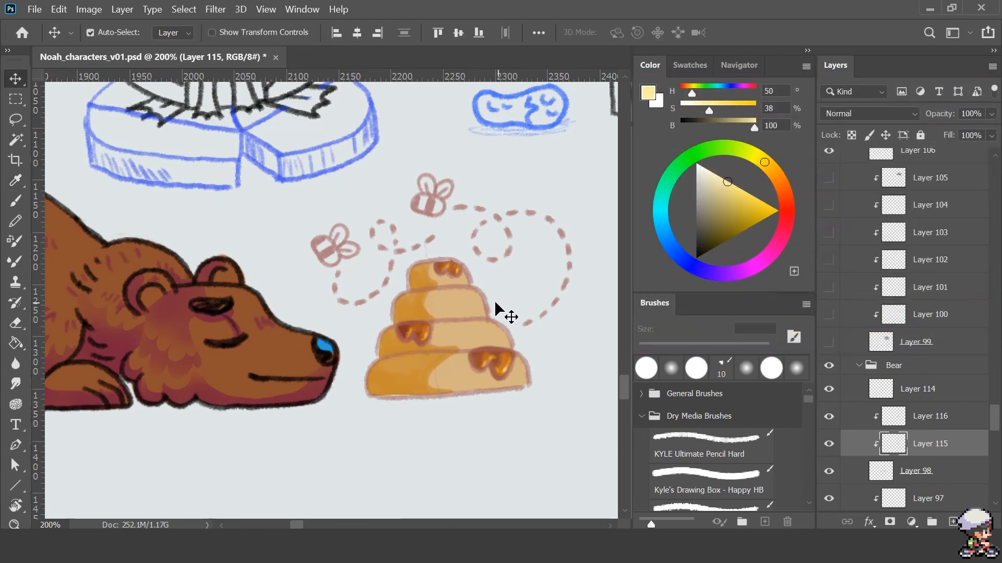